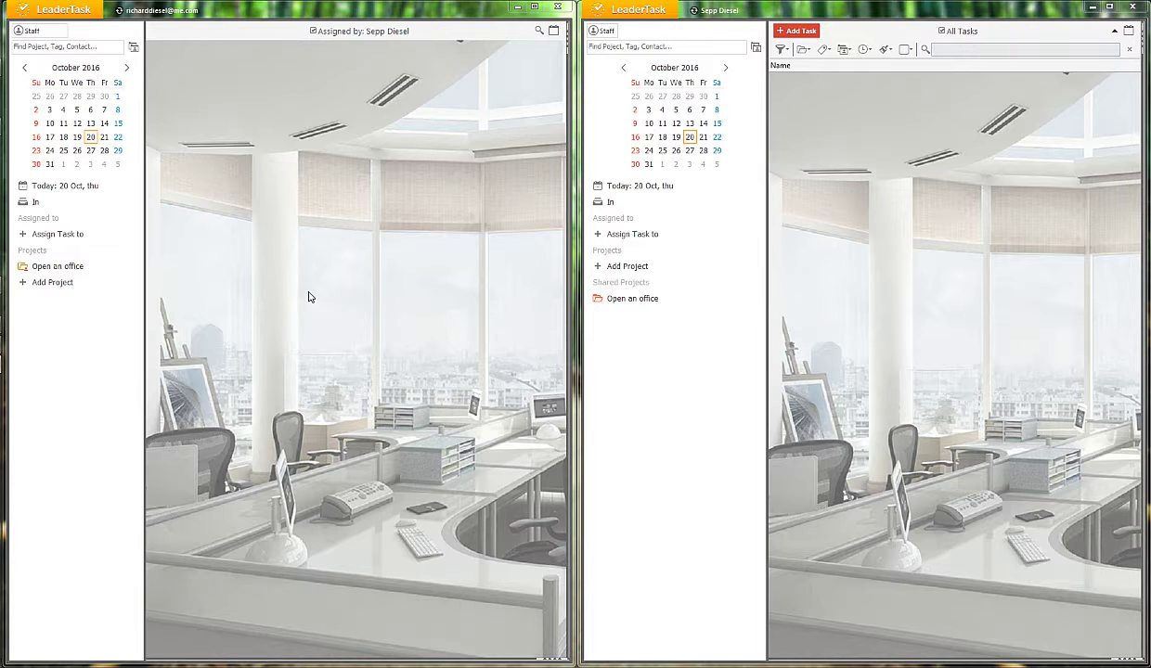
click(322, 17)
click(878, 21)
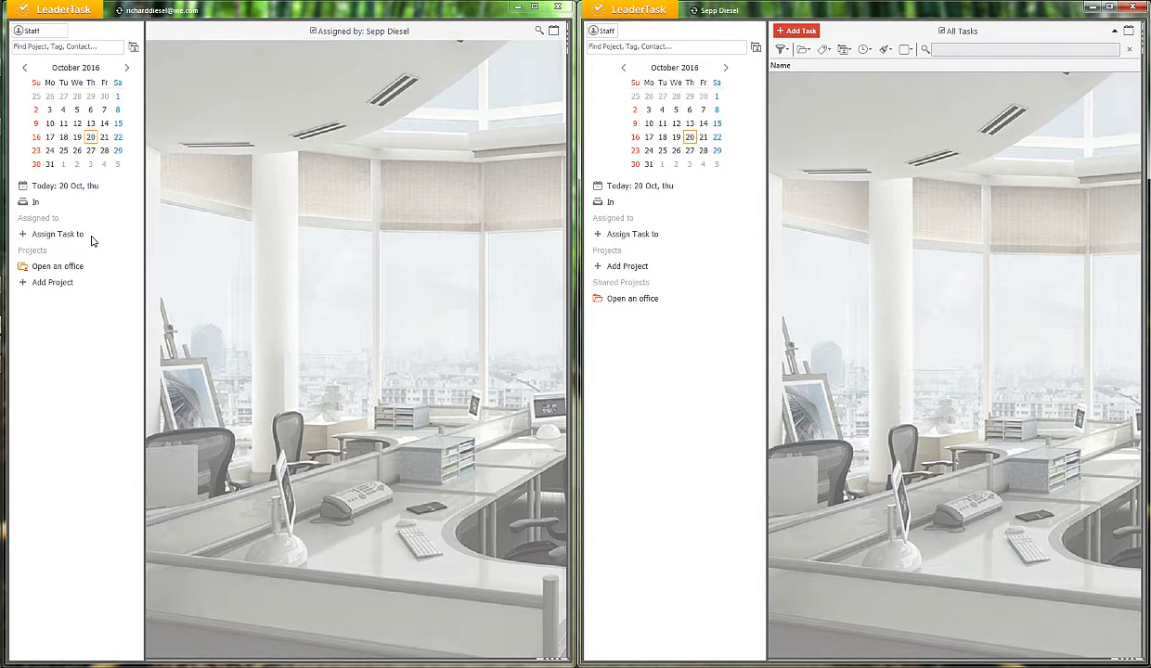
Create a task assigned to the listed employee from the chief's account and title it "Buy what we need"
click(84, 238)
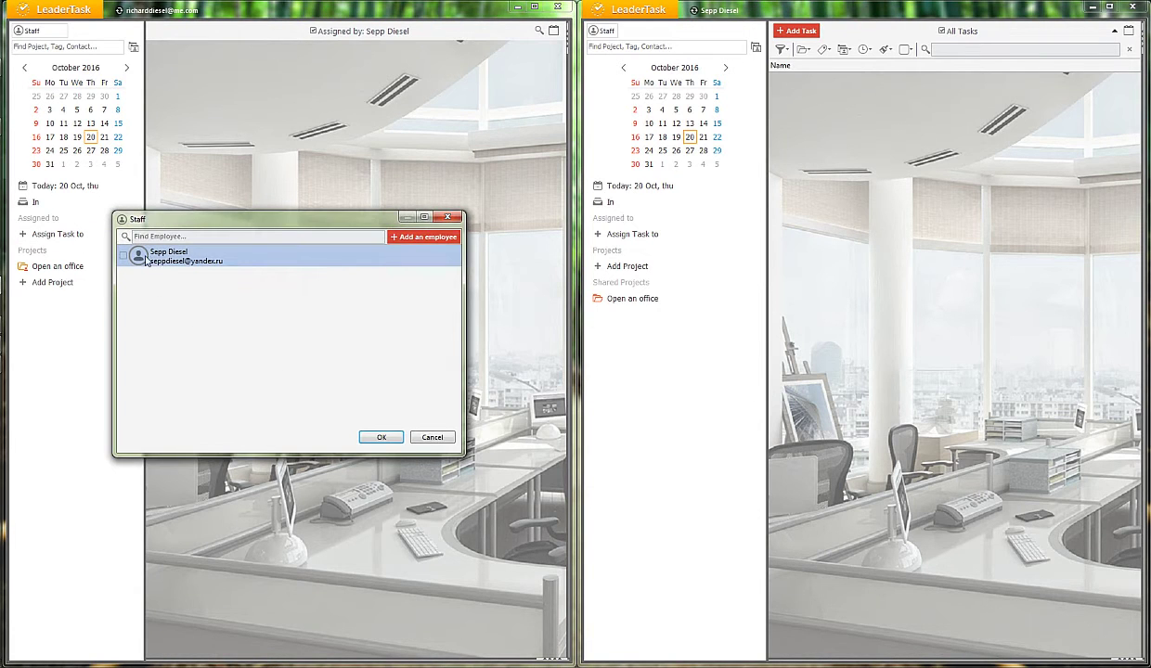
click(124, 257)
click(395, 440)
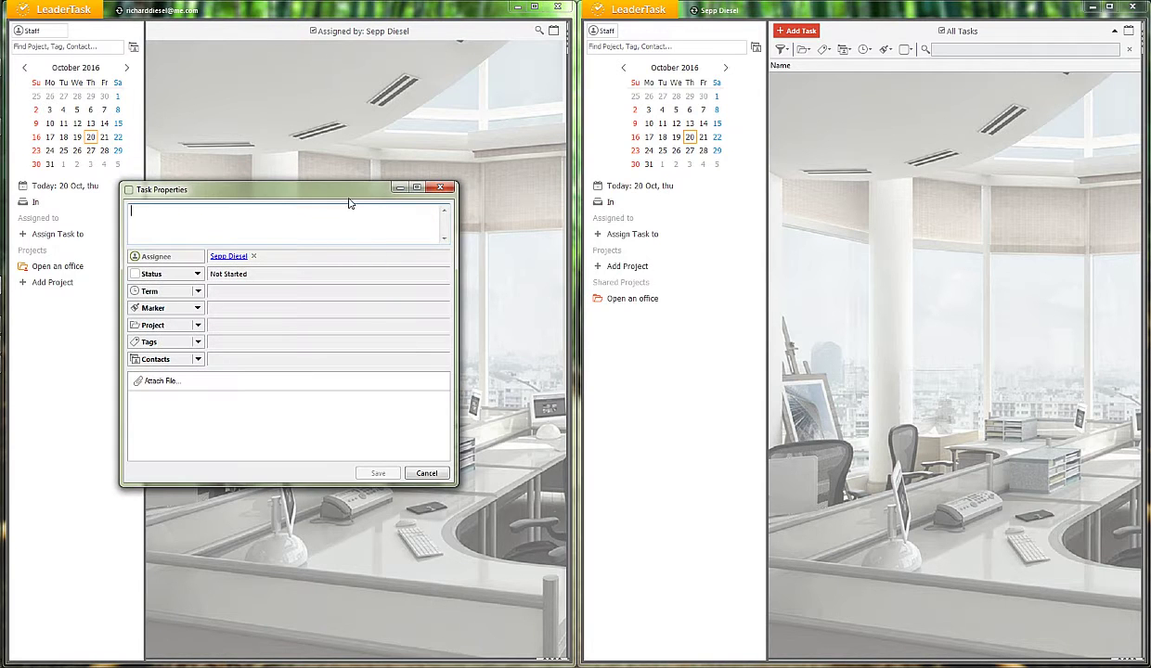
drag(355, 190, 793, 261)
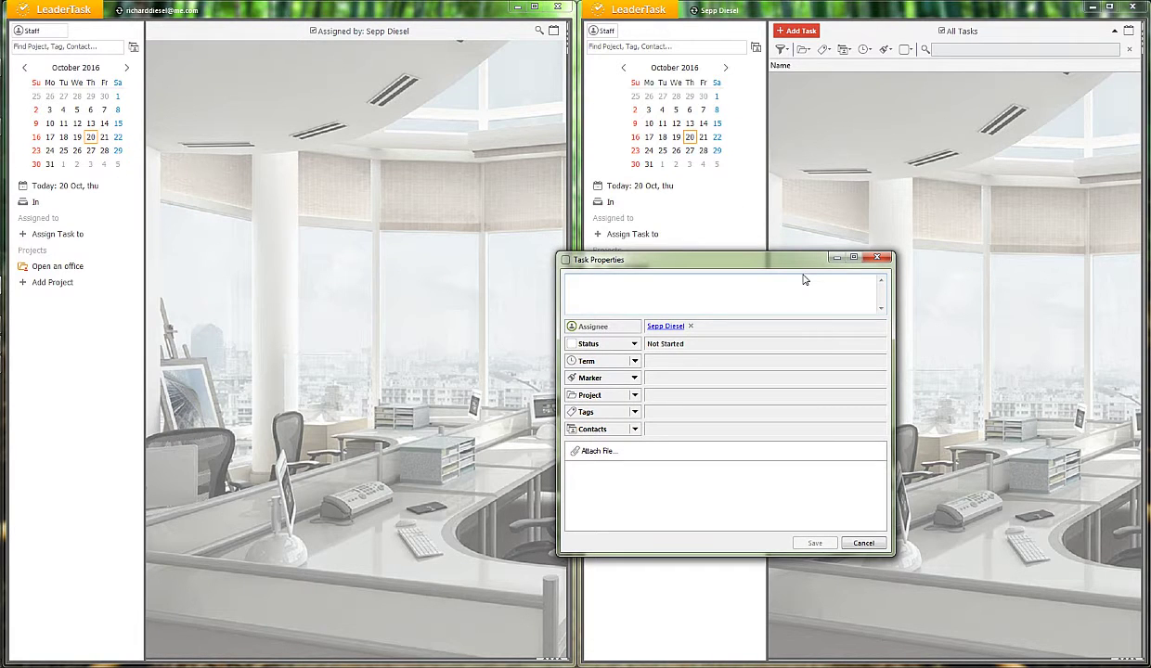
text(Buy what we need)
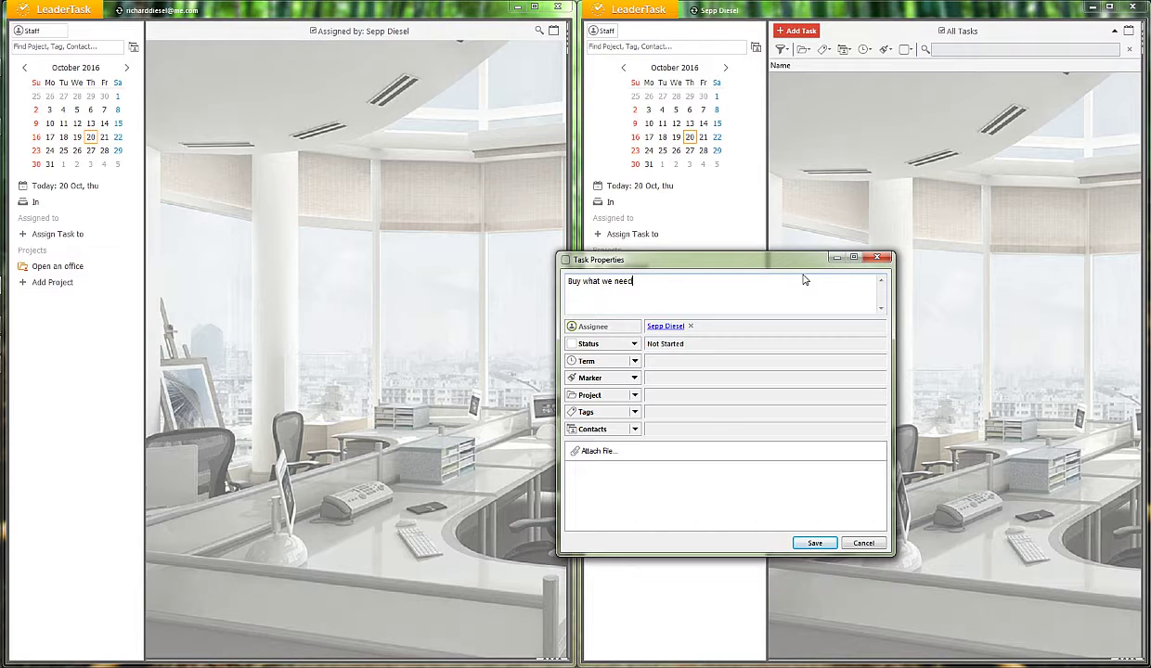
Set the task's term to today, 20 October 2016, and give it the red marker "Красный"
click(599, 361)
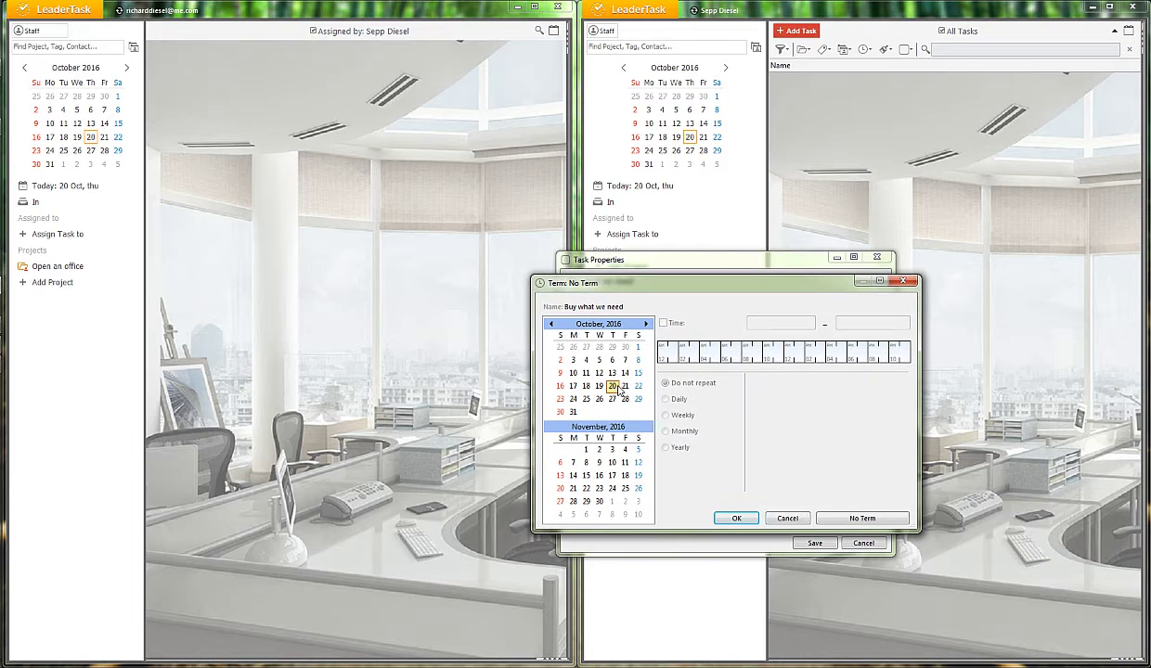
click(733, 518)
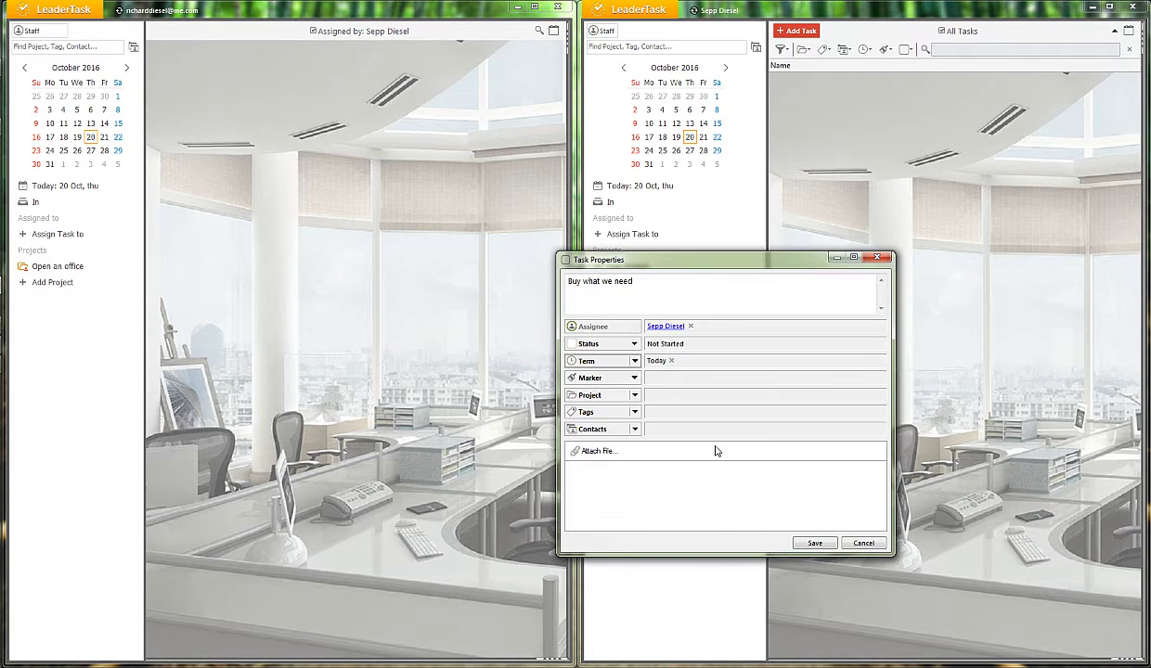
click(616, 379)
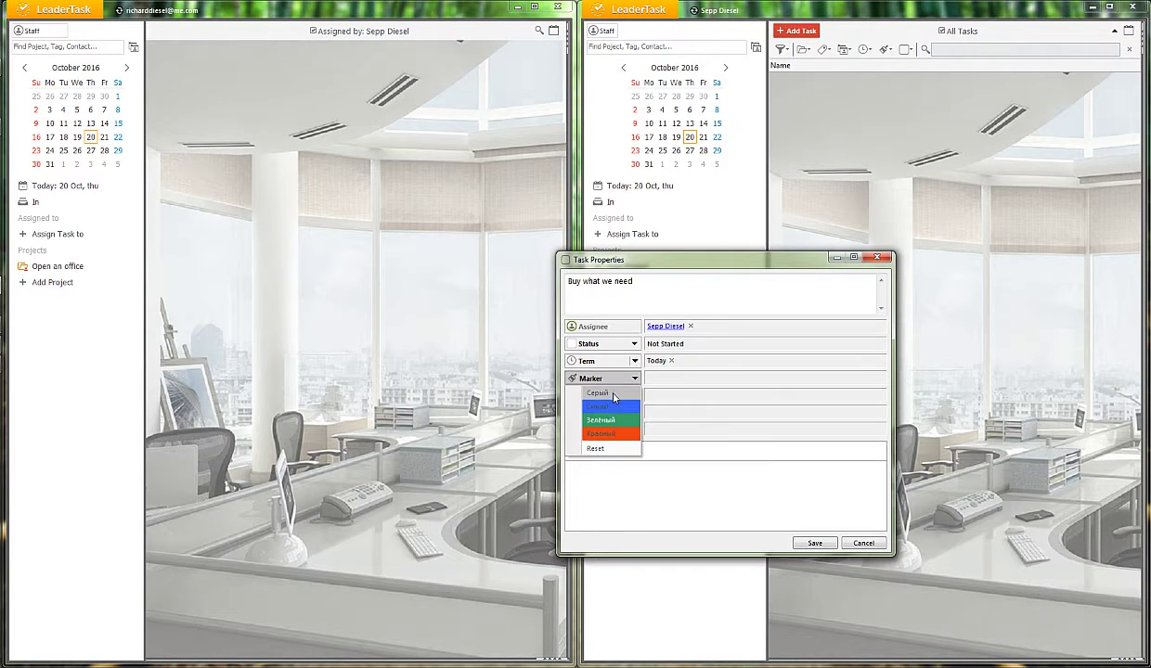
click(610, 435)
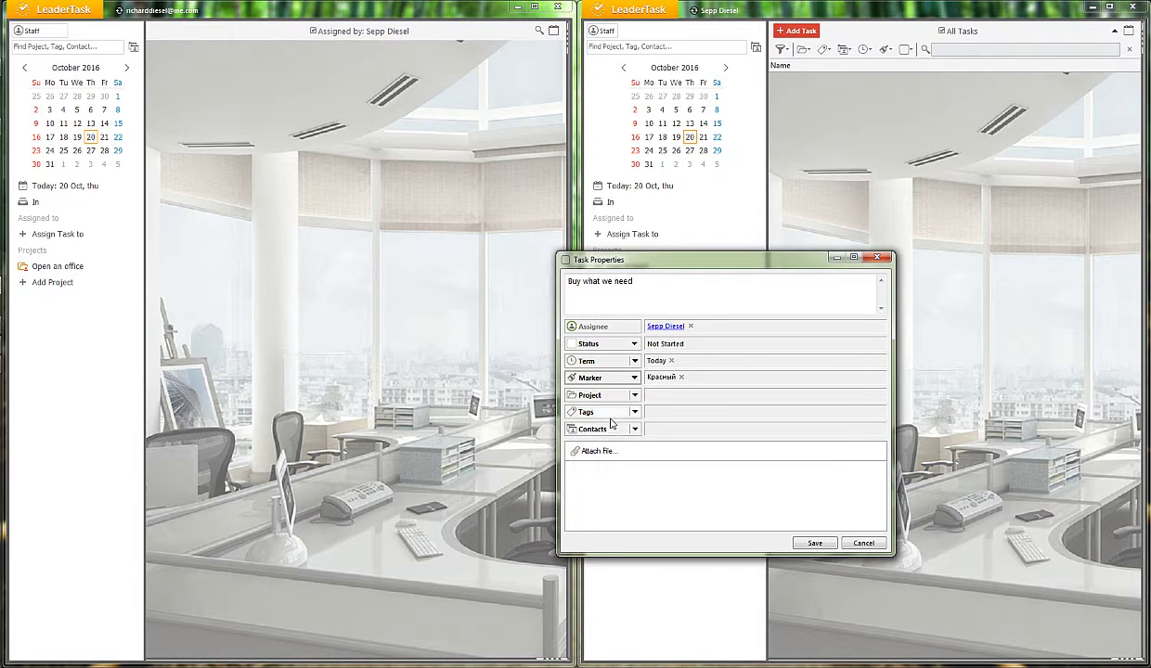
Put the task in the "Open an office" project and tag it "important"
click(604, 396)
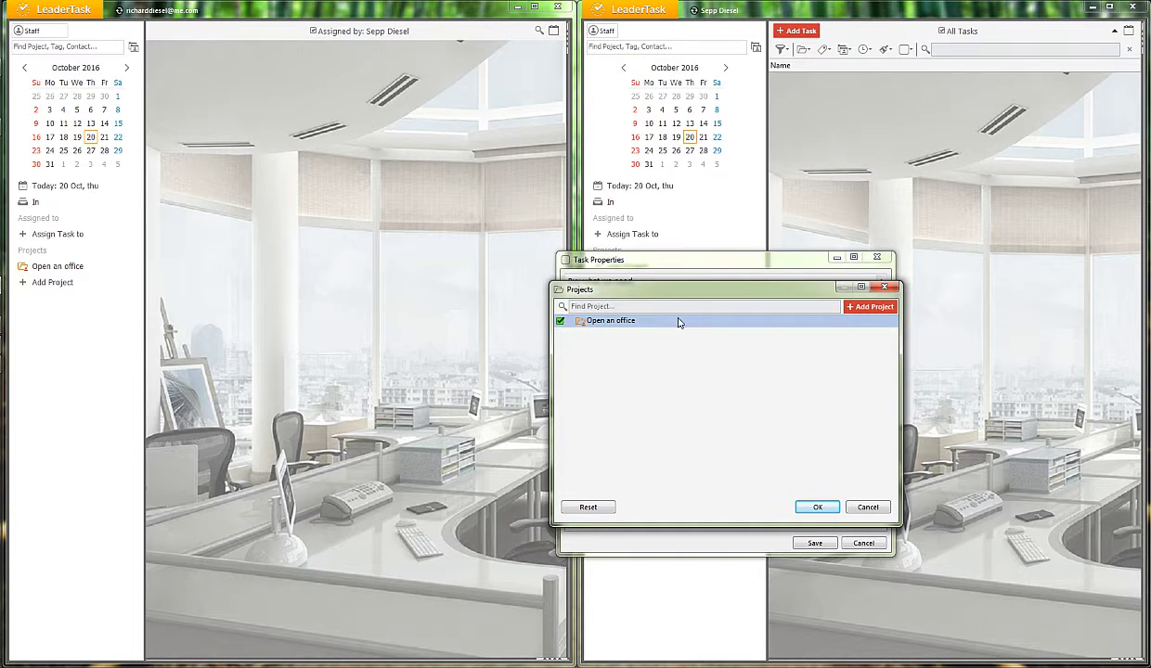
click(818, 509)
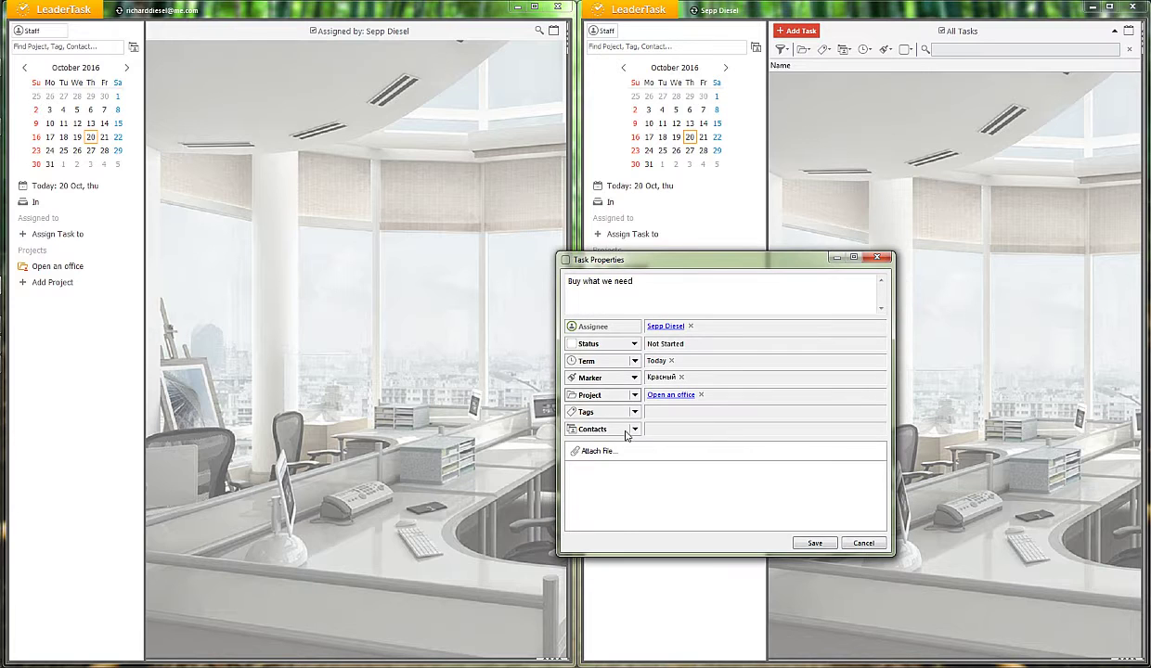
click(612, 415)
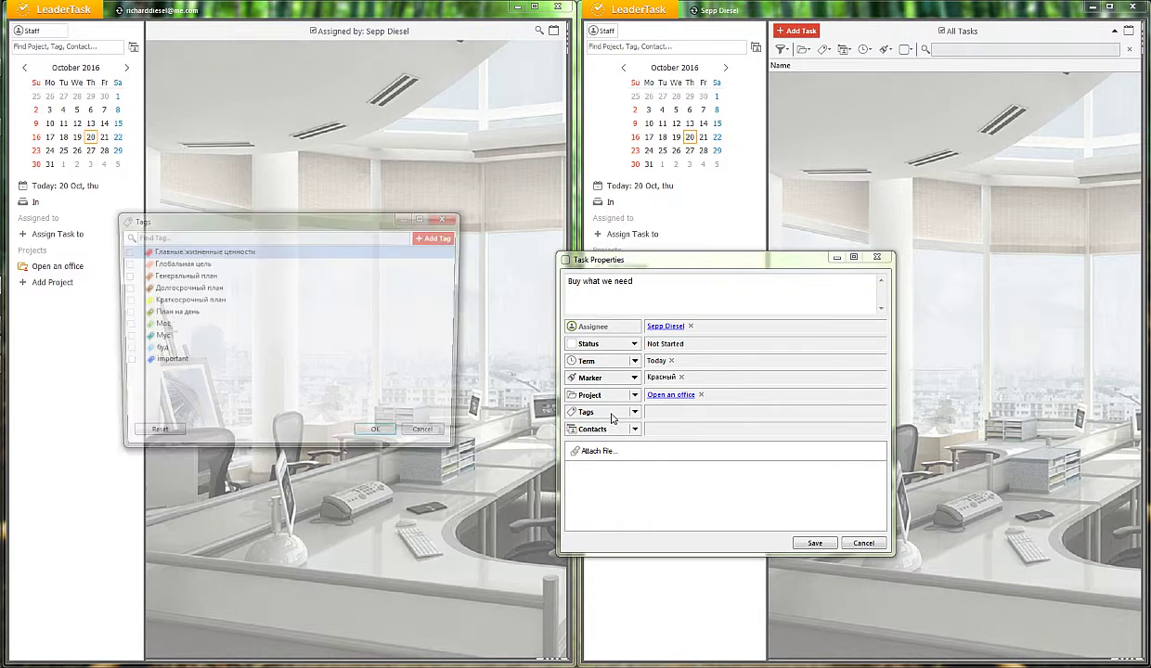
click(125, 365)
click(380, 438)
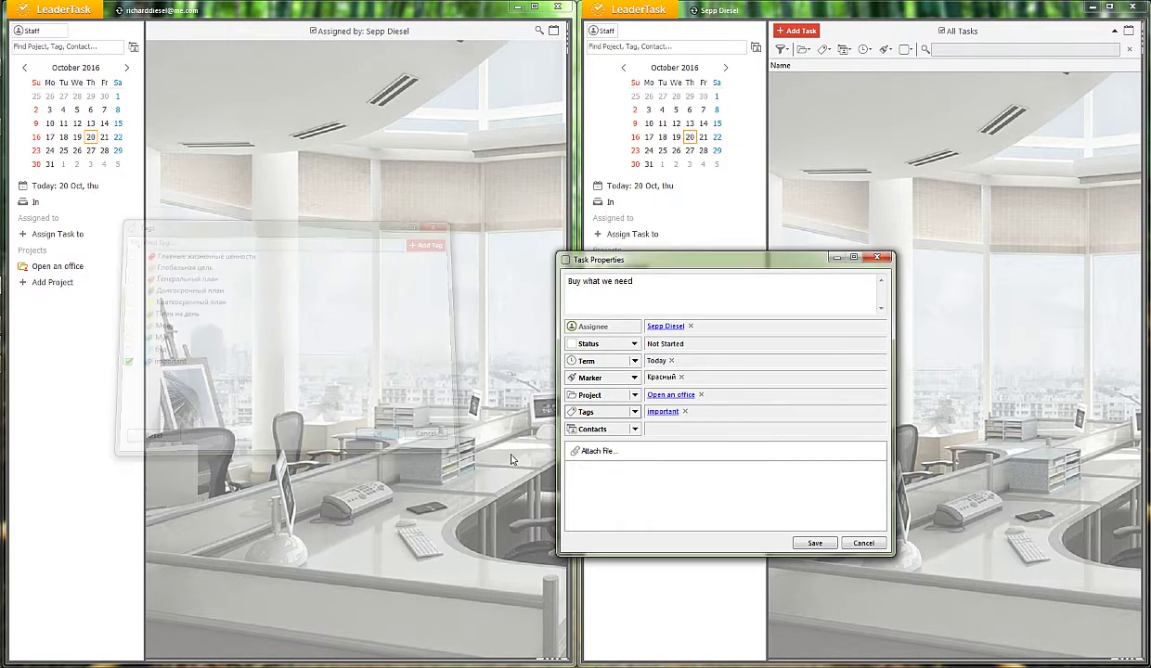
click(611, 429)
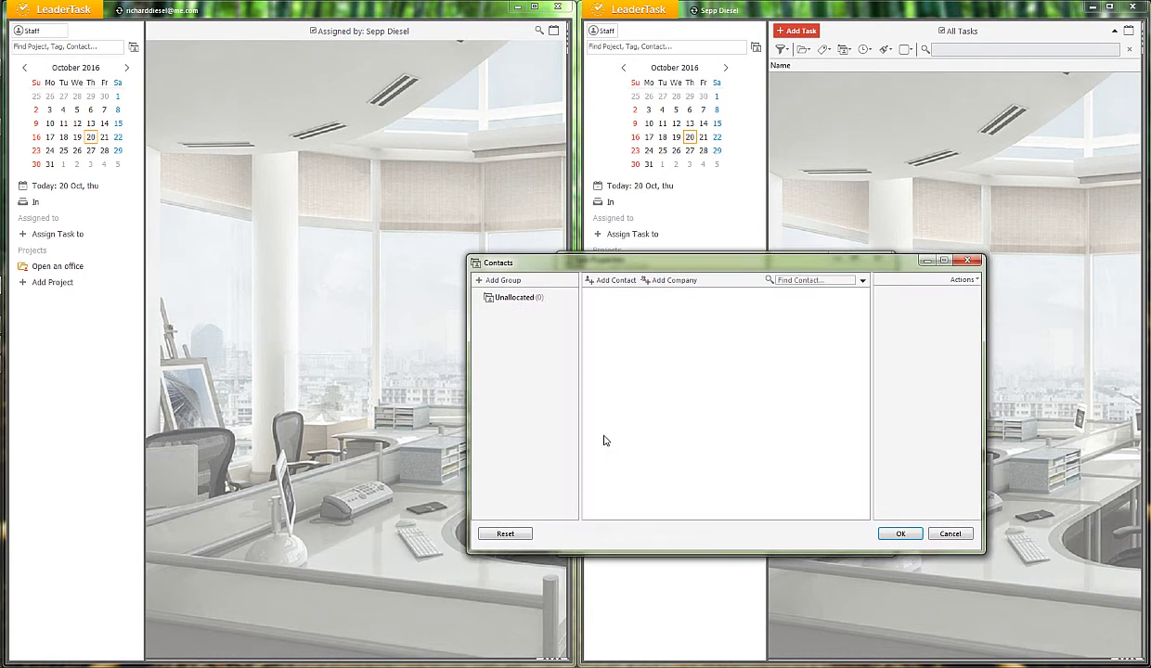
click(598, 280)
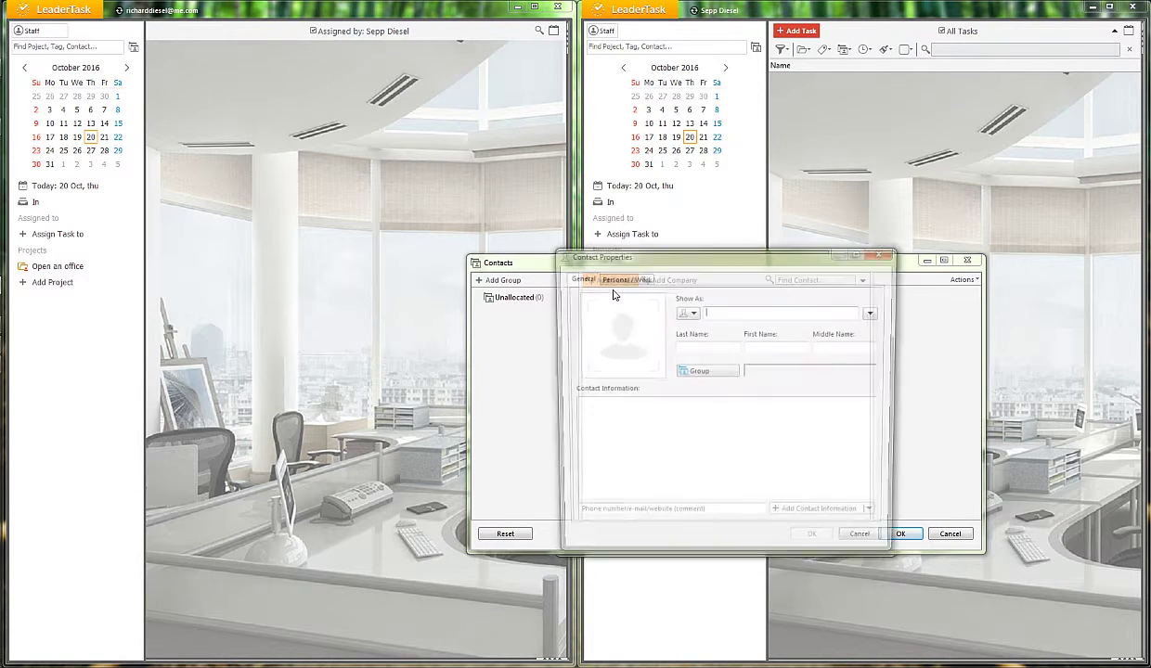
click(883, 252)
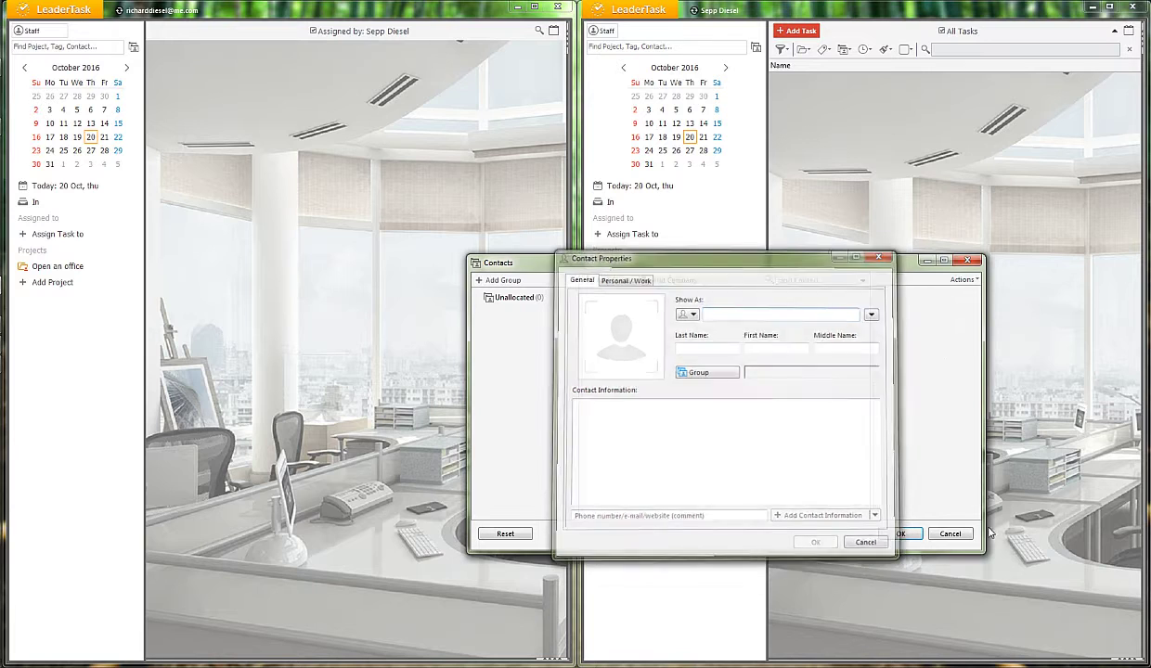
click(898, 534)
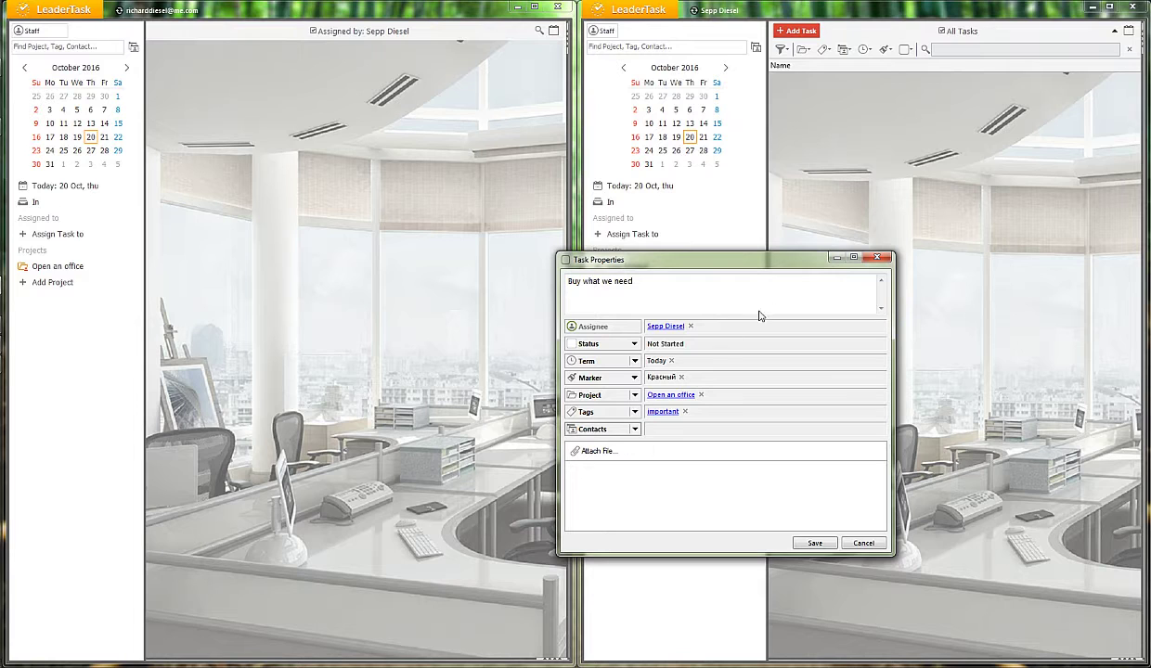
click(656, 294)
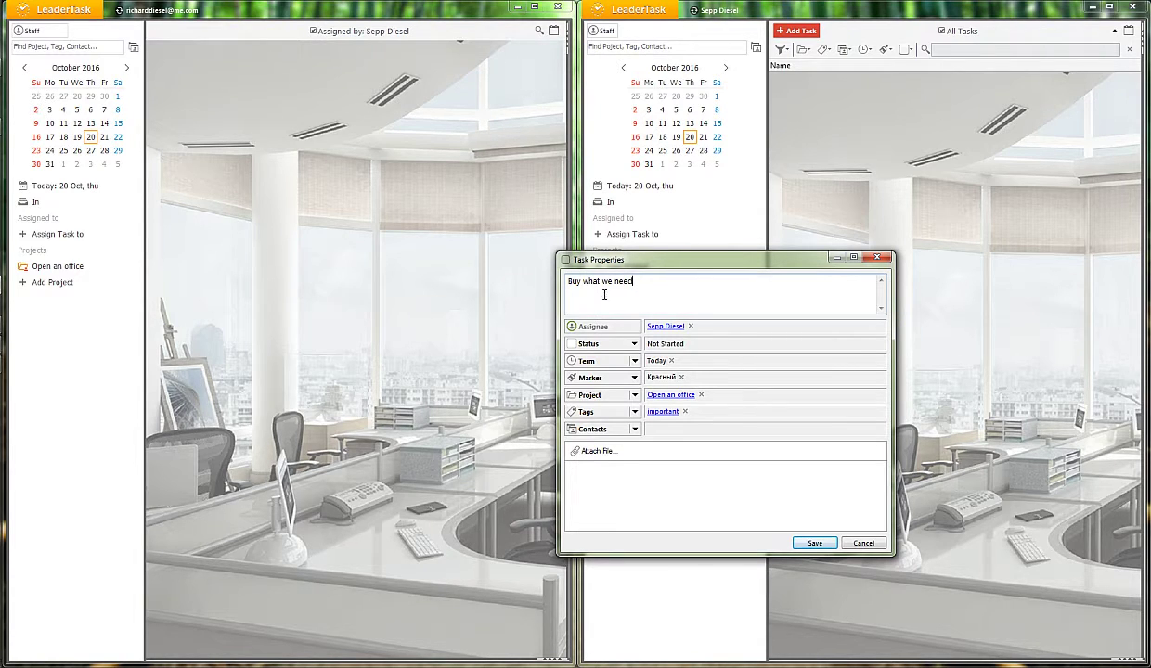
drag(584, 281, 655, 281)
click(696, 466)
click(606, 451)
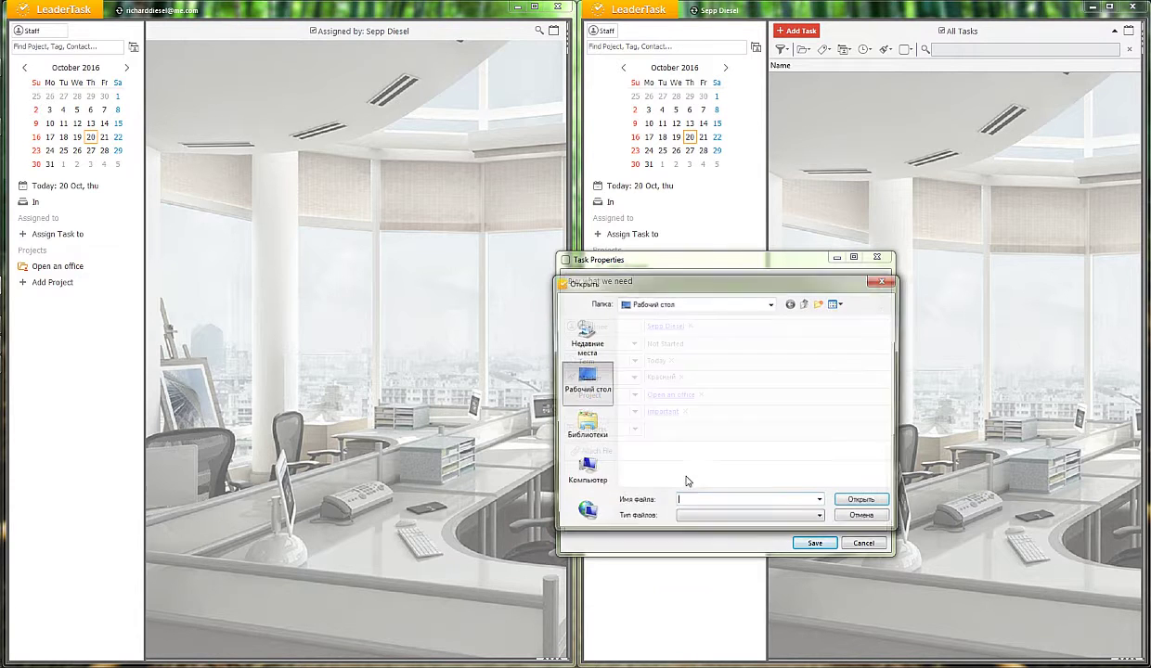
click(858, 517)
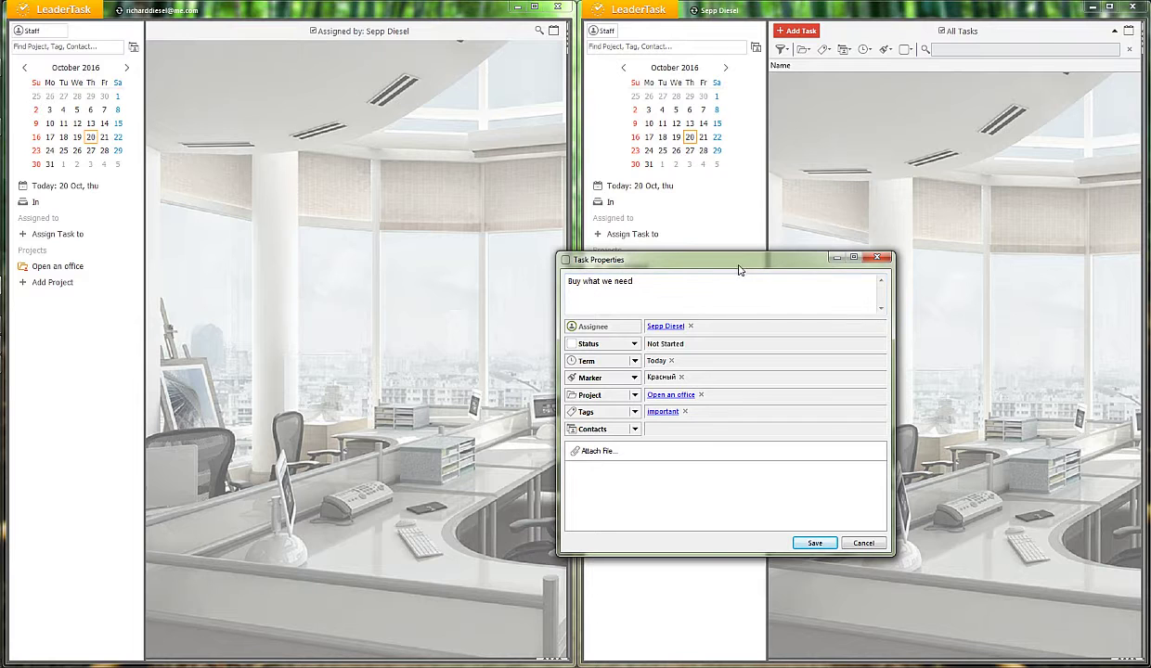
Save the new "Buy what we need" task
drag(720, 259, 383, 254)
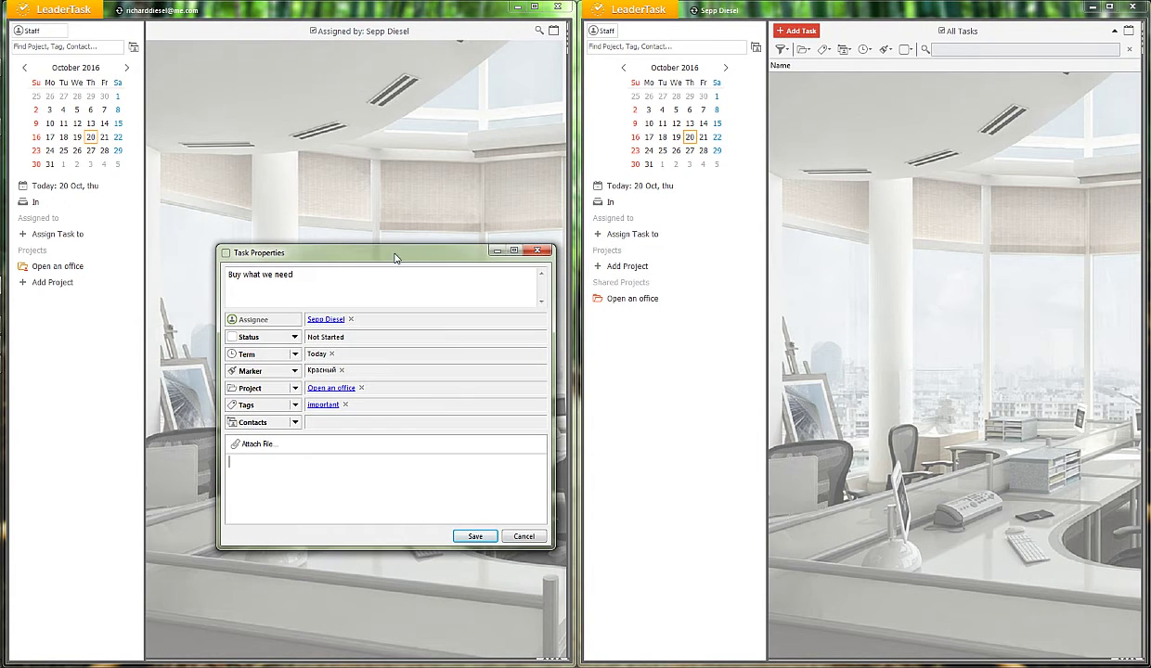
click(475, 537)
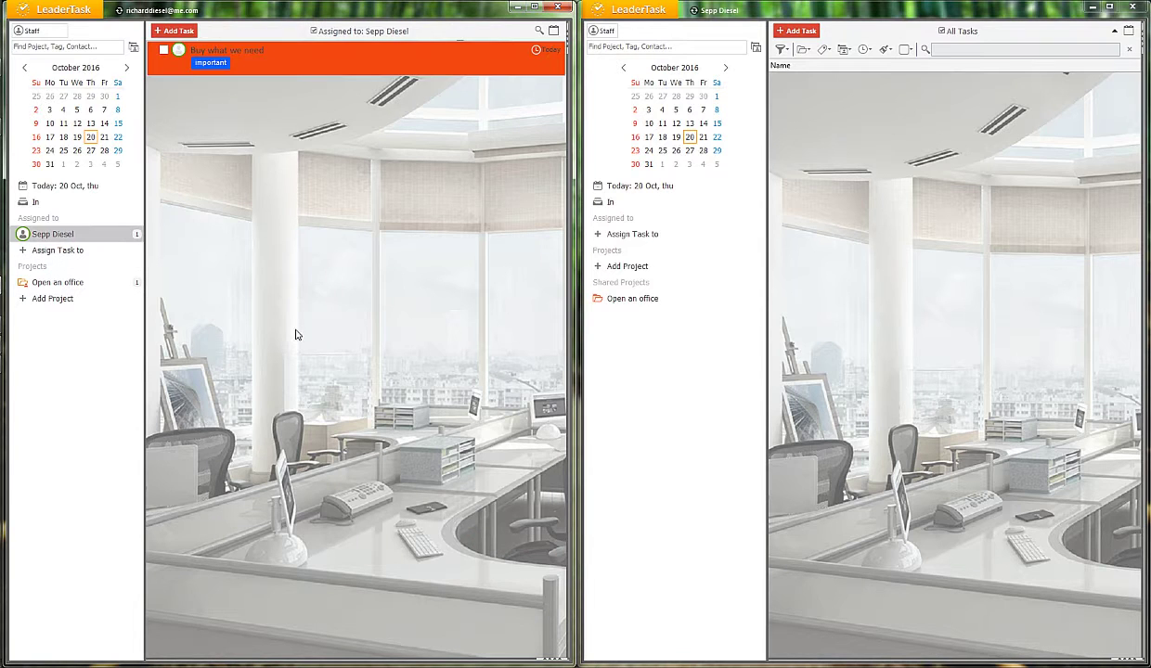
Copy the "Buy what we need" task and paste it into the In list
right_click(249, 64)
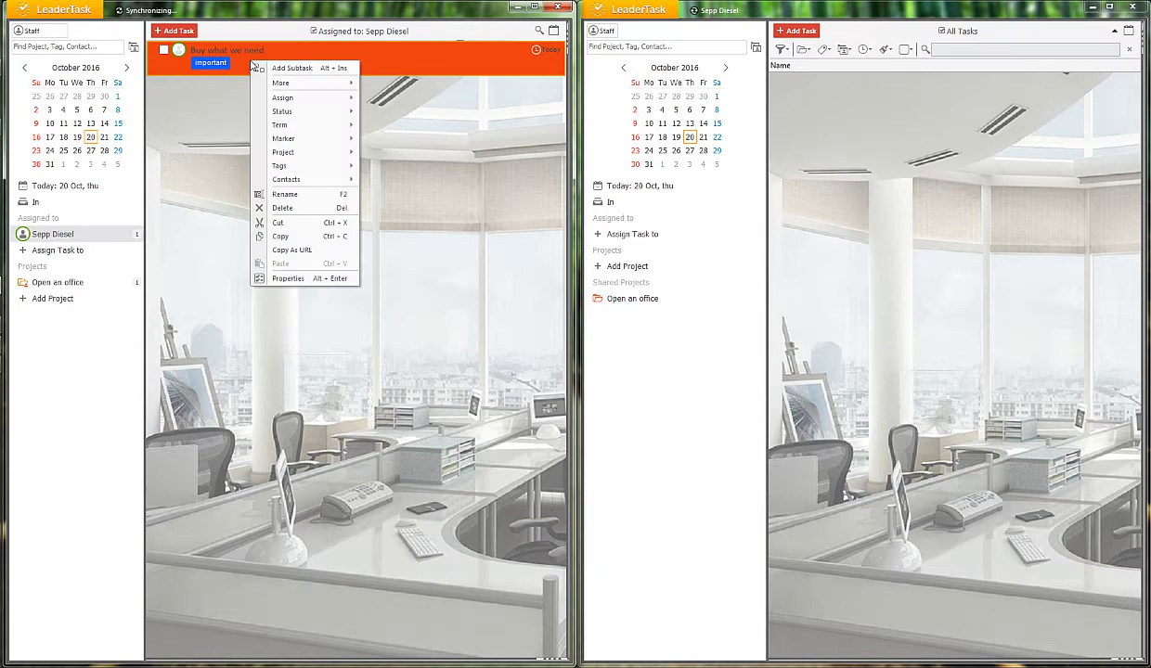
click(297, 236)
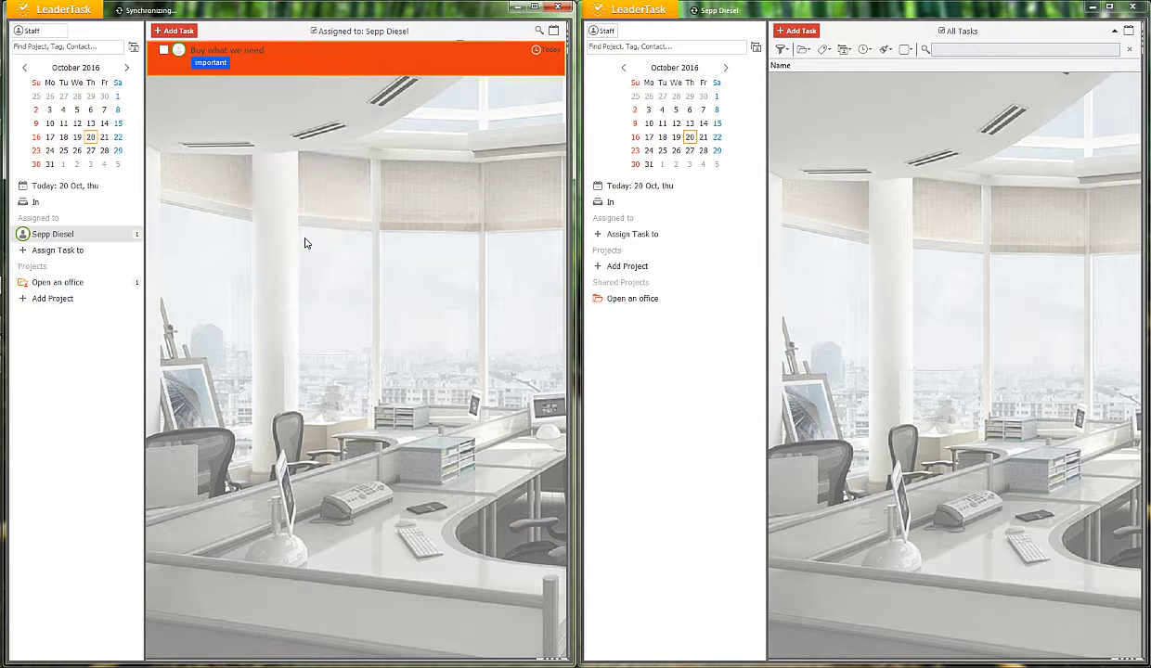
click(97, 200)
right_click(222, 133)
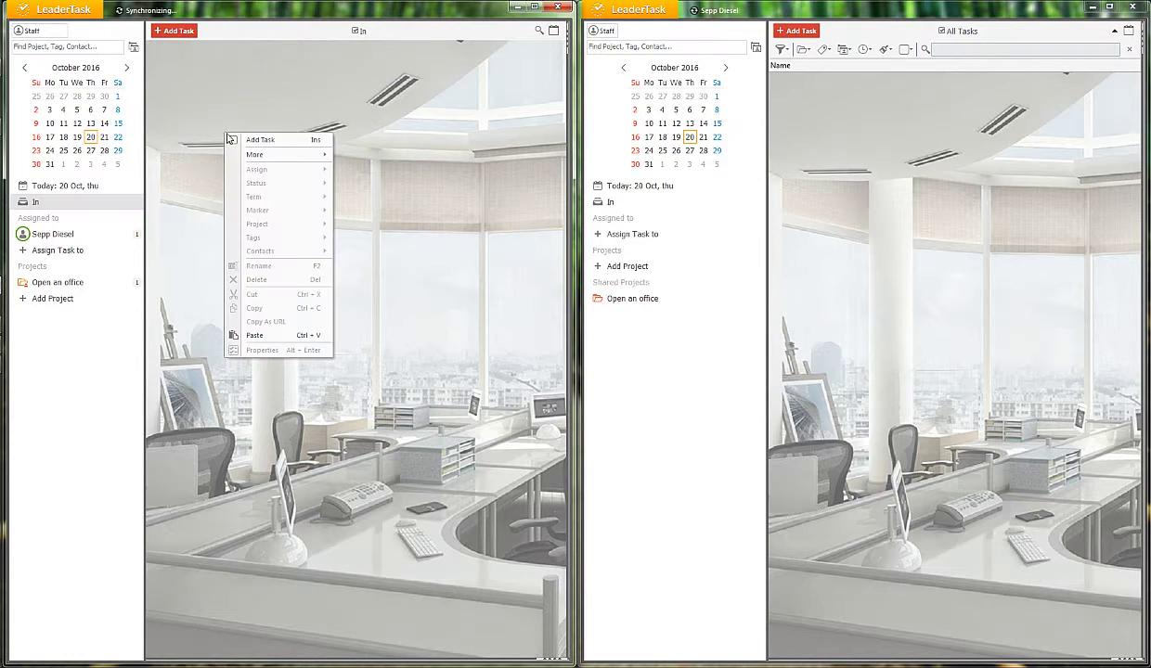
click(273, 339)
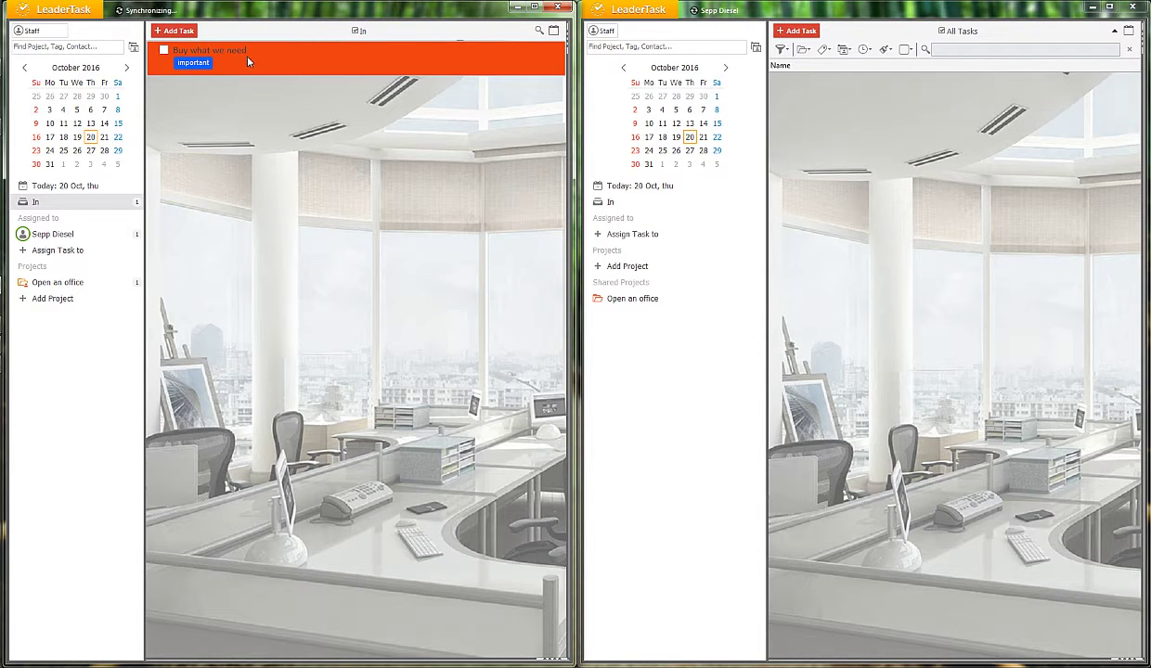
Assign the copied task in the In list to the employee and show that employee's assigned tasks
drag(250, 61, 44, 238)
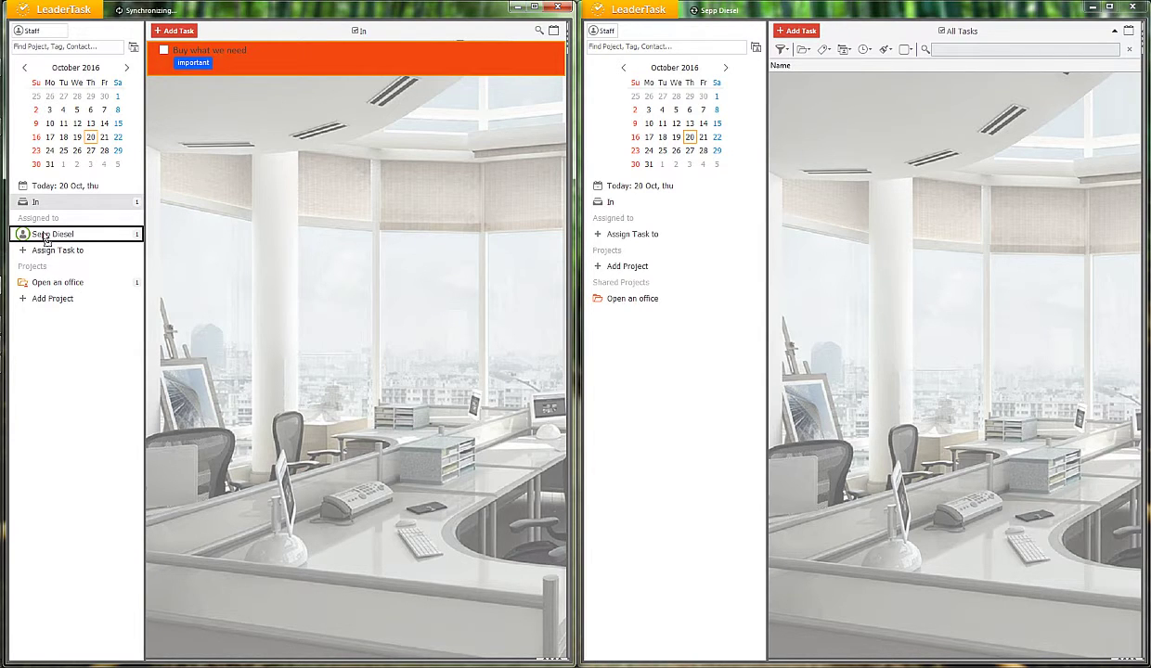
drag(44, 237, 43, 238)
click(45, 238)
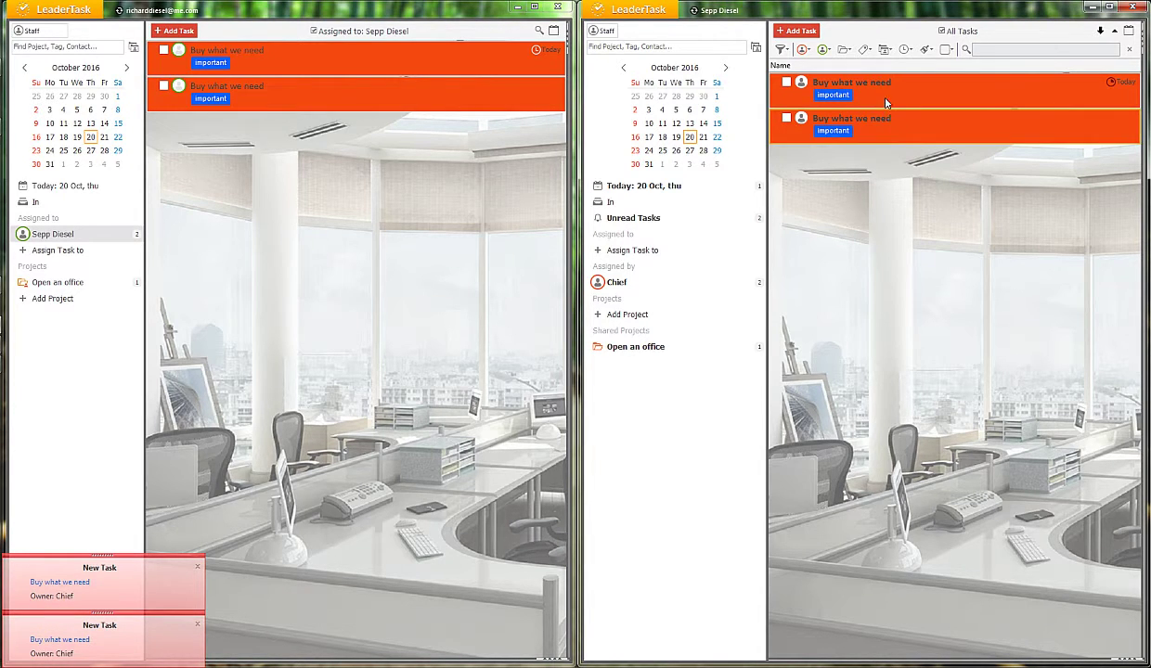
Dismiss the new-task notifications and open the "Buy what we need" task due today in the employee's account
click(856, 94)
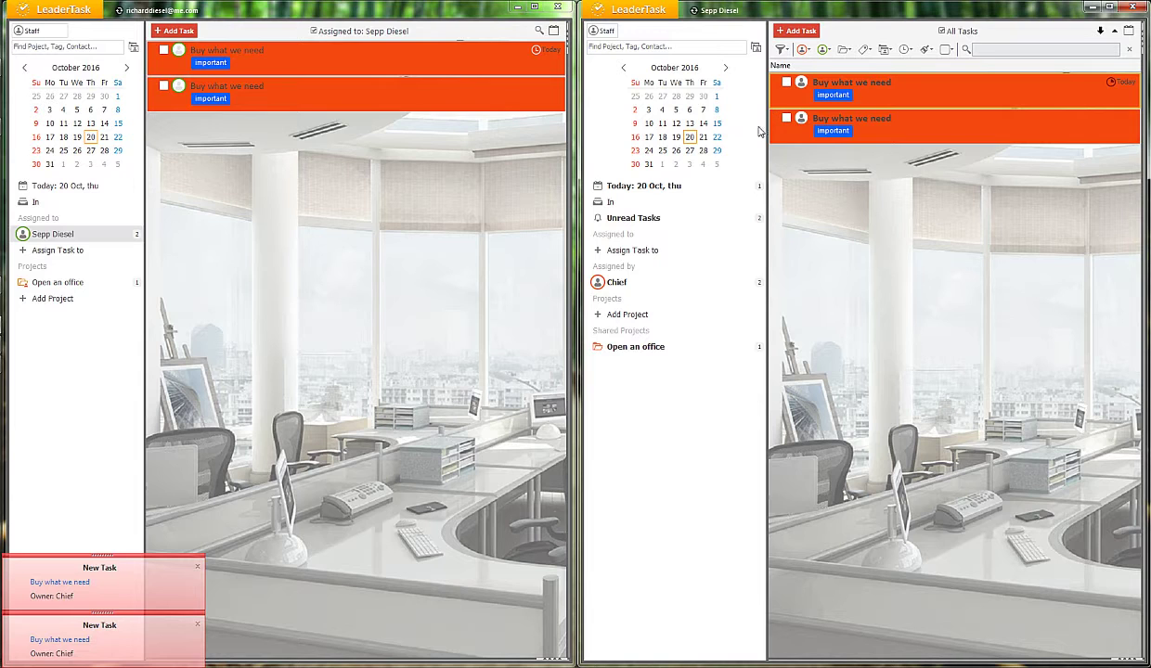
click(198, 568)
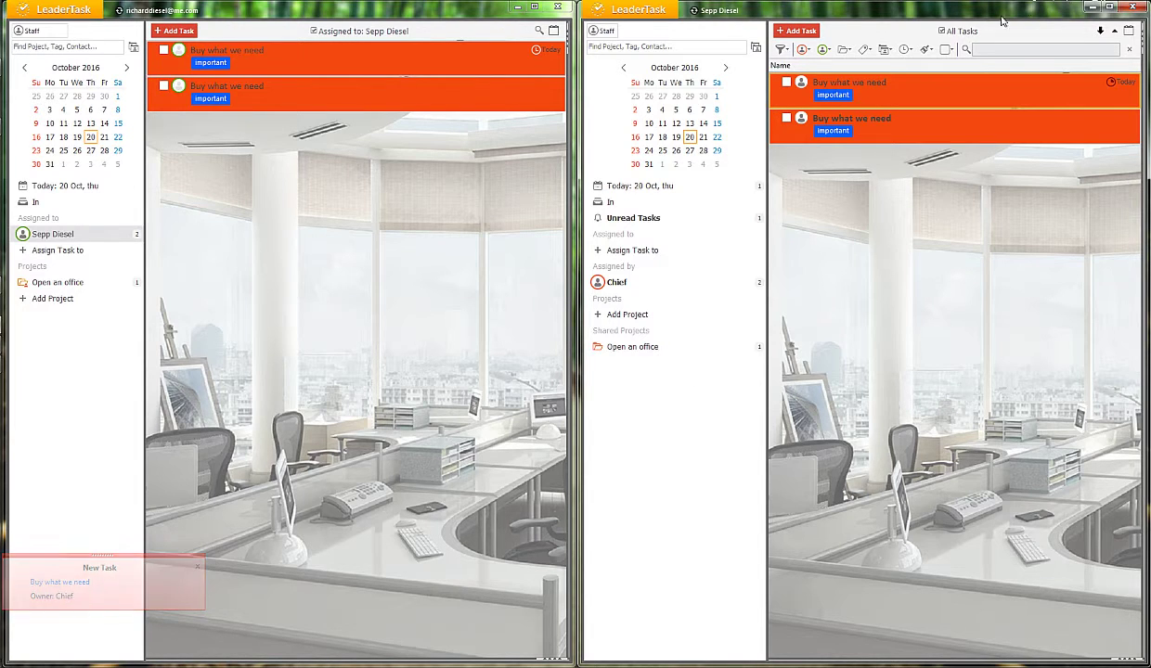
click(921, 130)
double_click(910, 90)
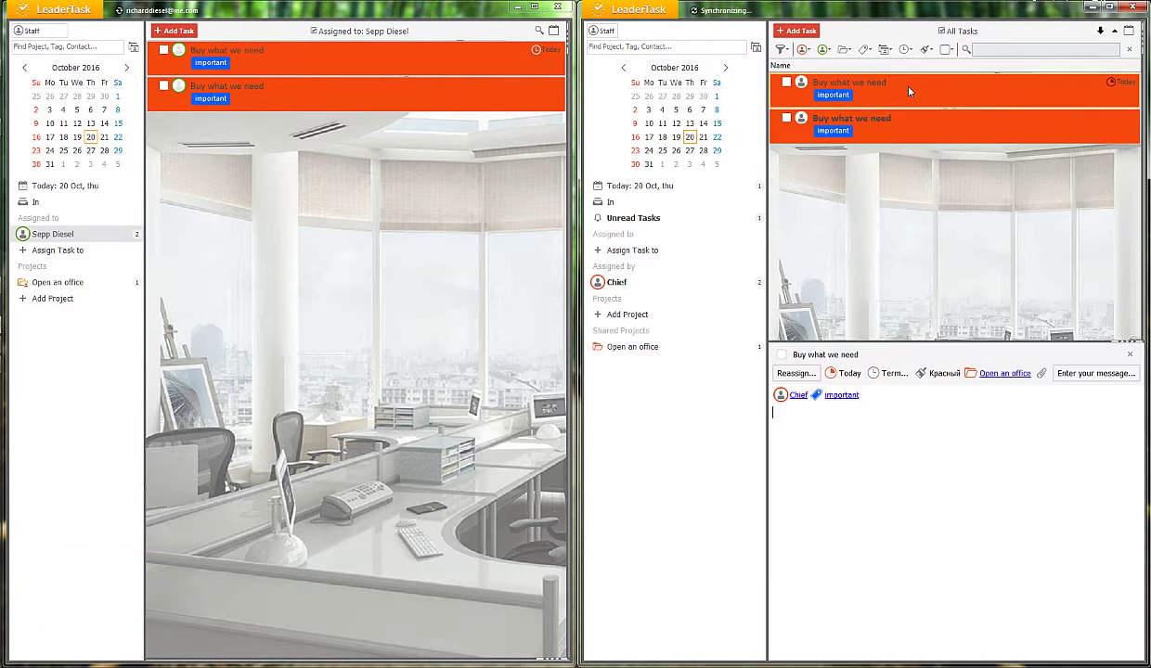
Open the message area of the task due today and set the task's status to Awaiting Approval
click(1062, 371)
click(1048, 373)
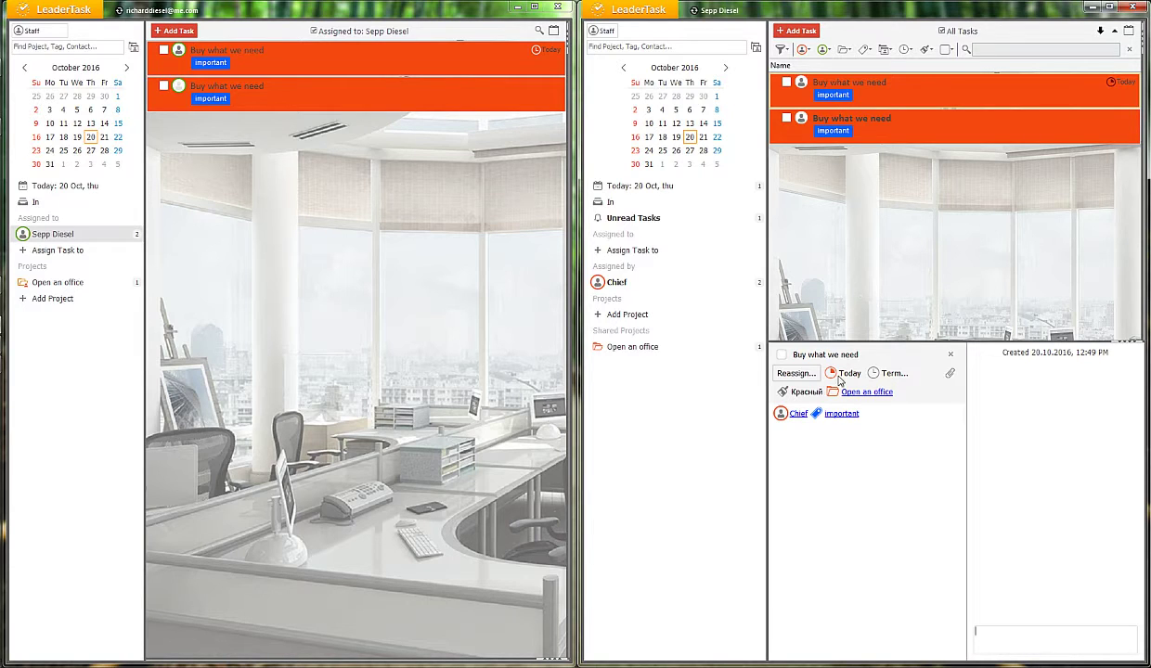
click(780, 358)
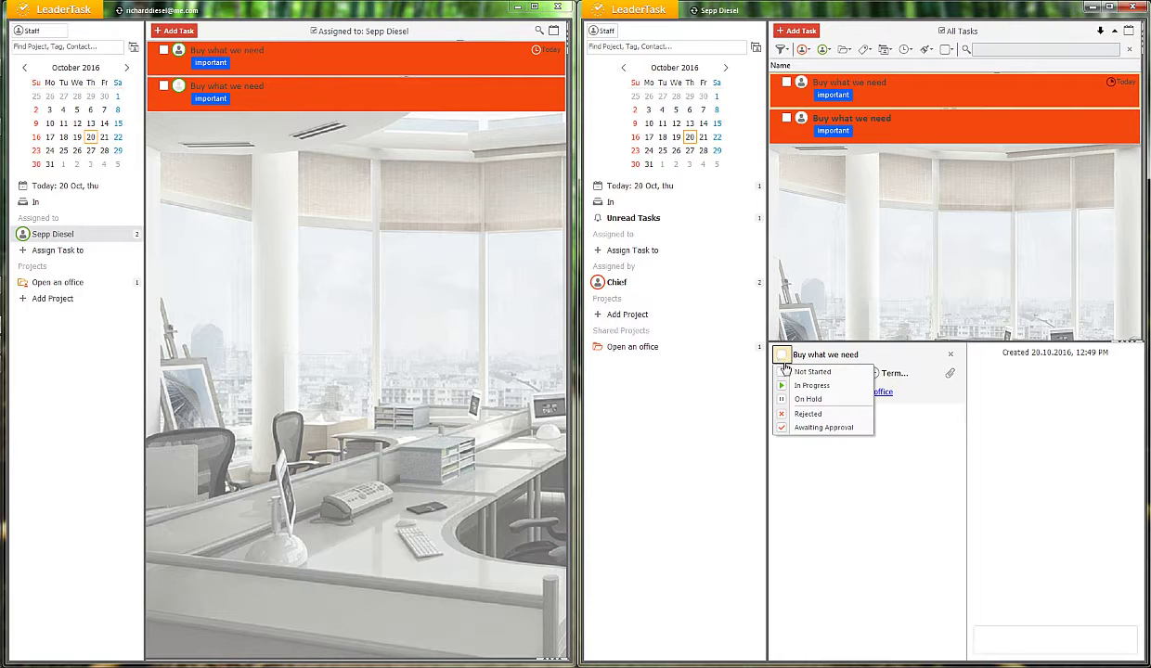
click(846, 428)
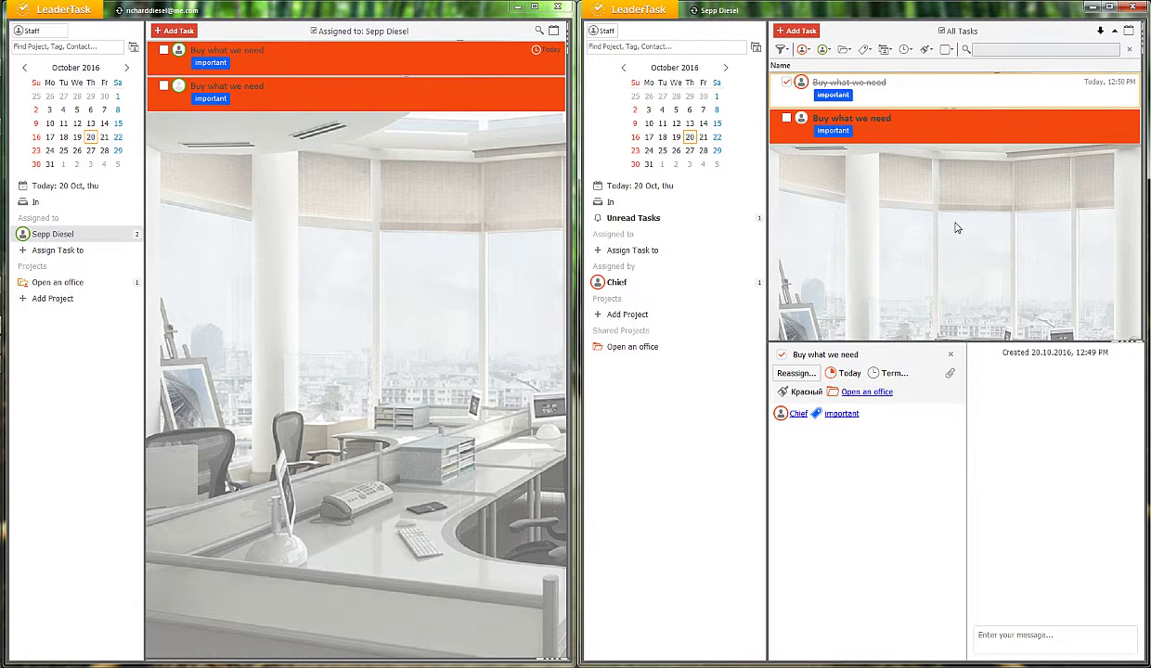
Open the "Buy what we need" task without a due date in the employee's account and set its status to Awaiting Approval
click(908, 134)
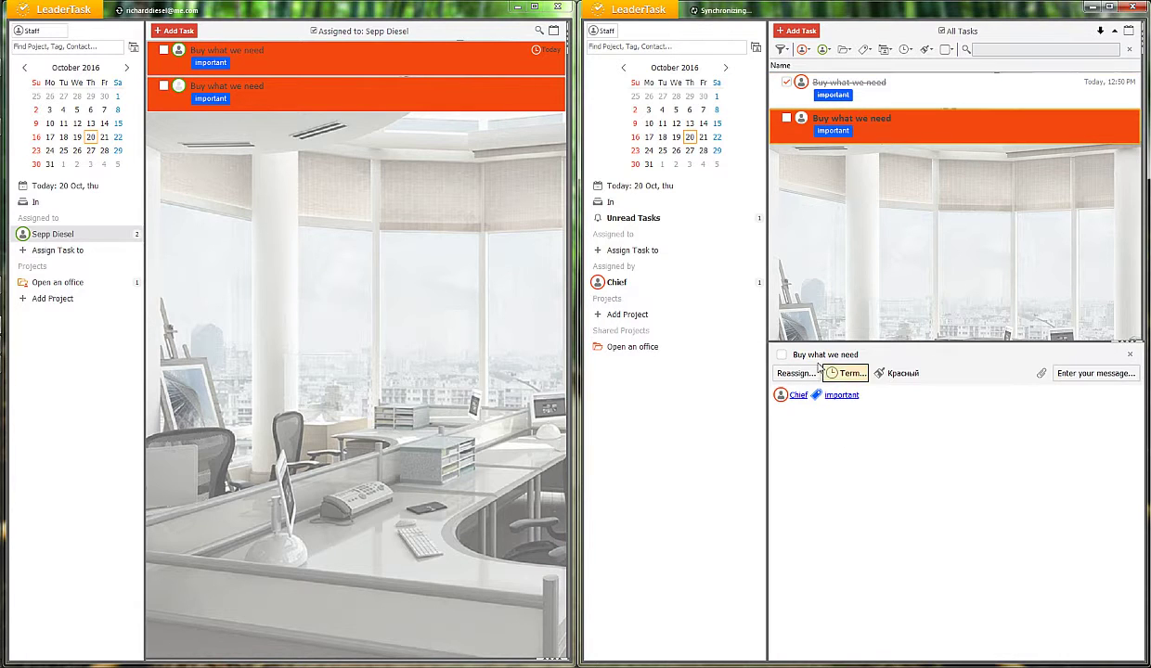
click(782, 356)
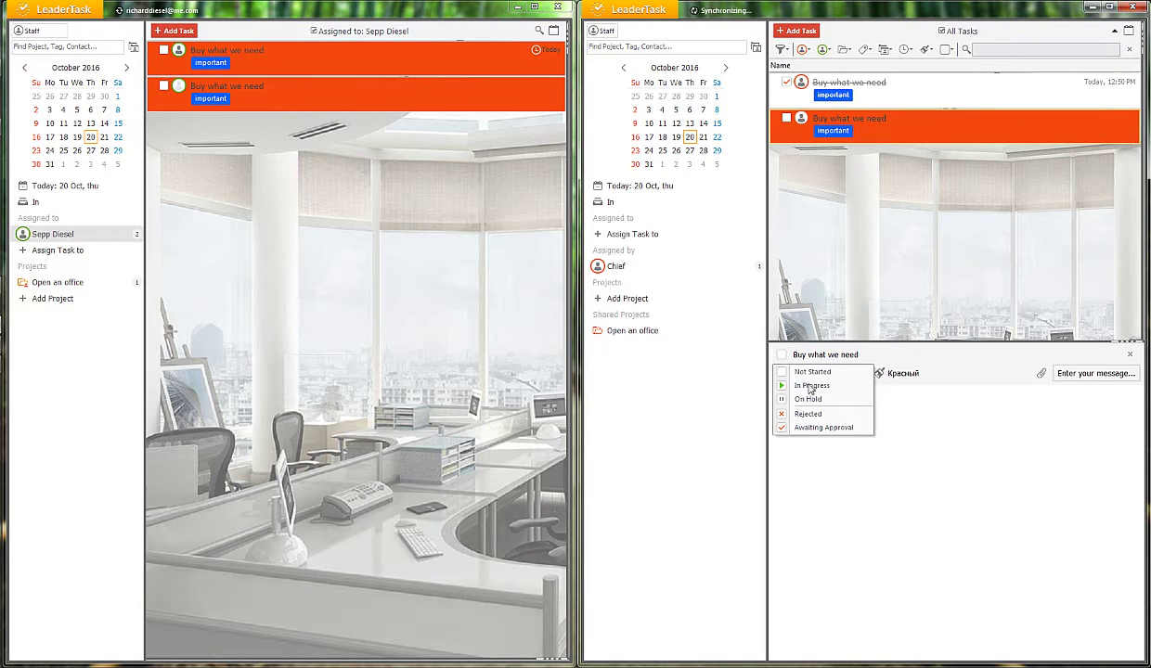
click(792, 428)
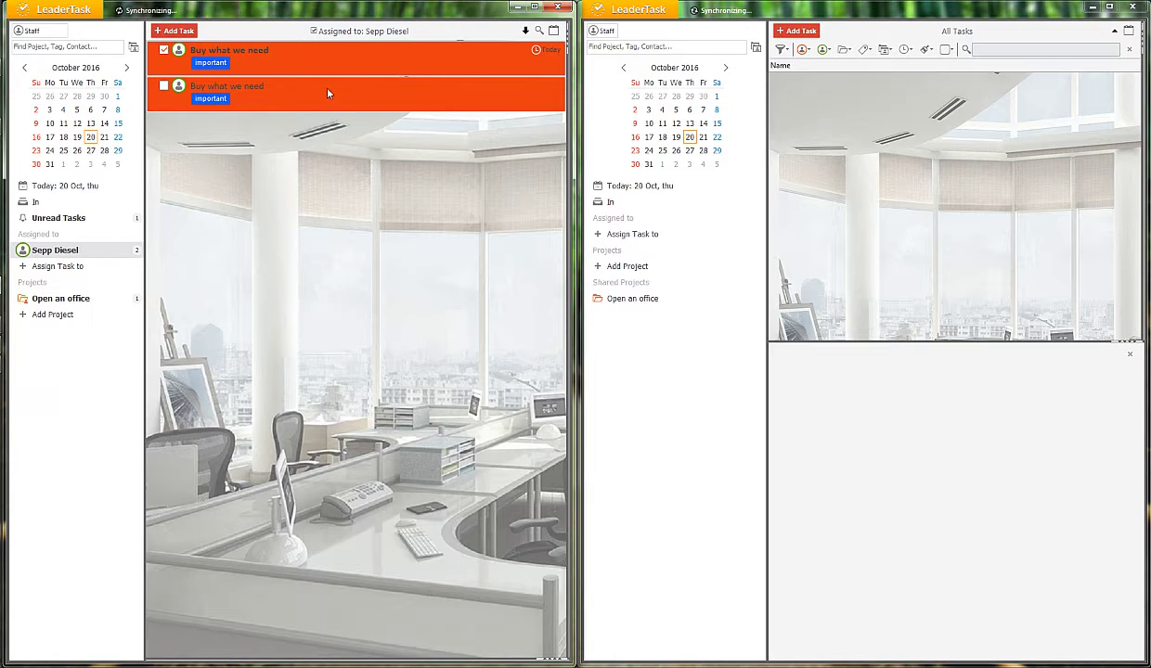
In the chief's account, set the "Buy what we need" task due today to Refining and send the message "Refine" on it
click(306, 59)
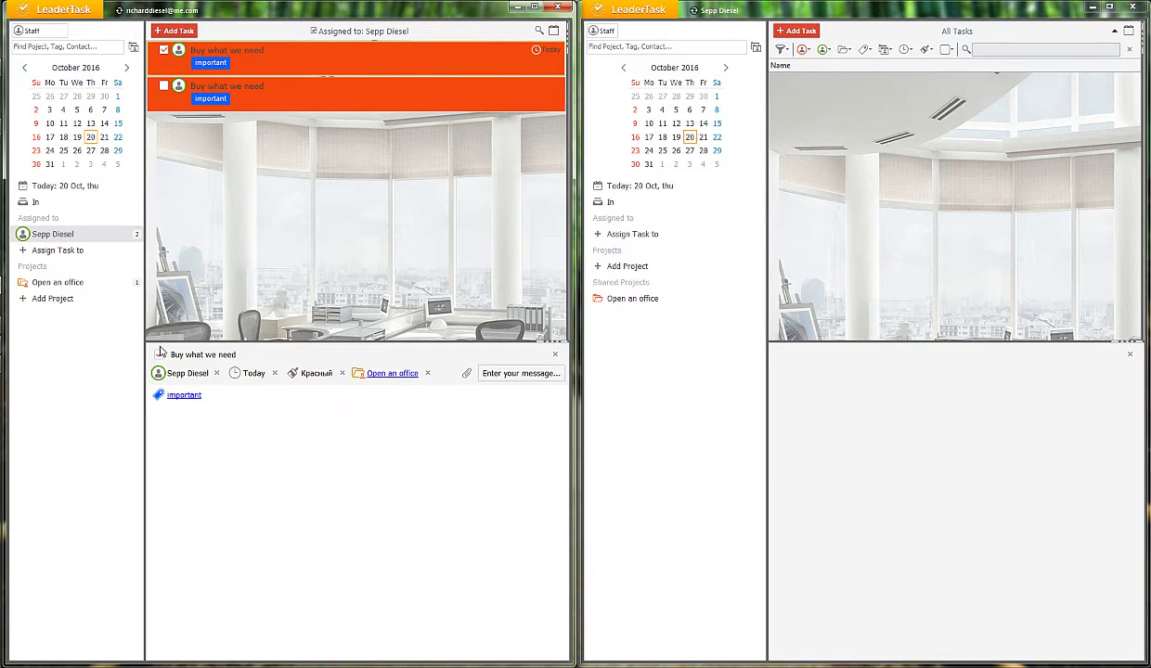
click(160, 356)
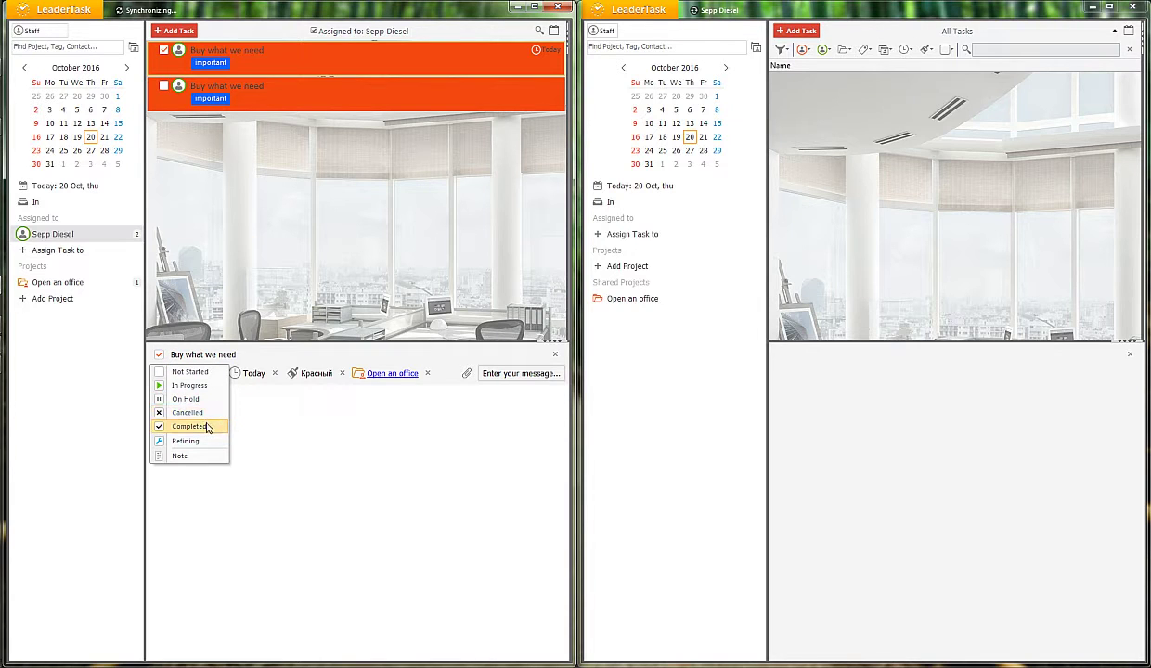
click(202, 273)
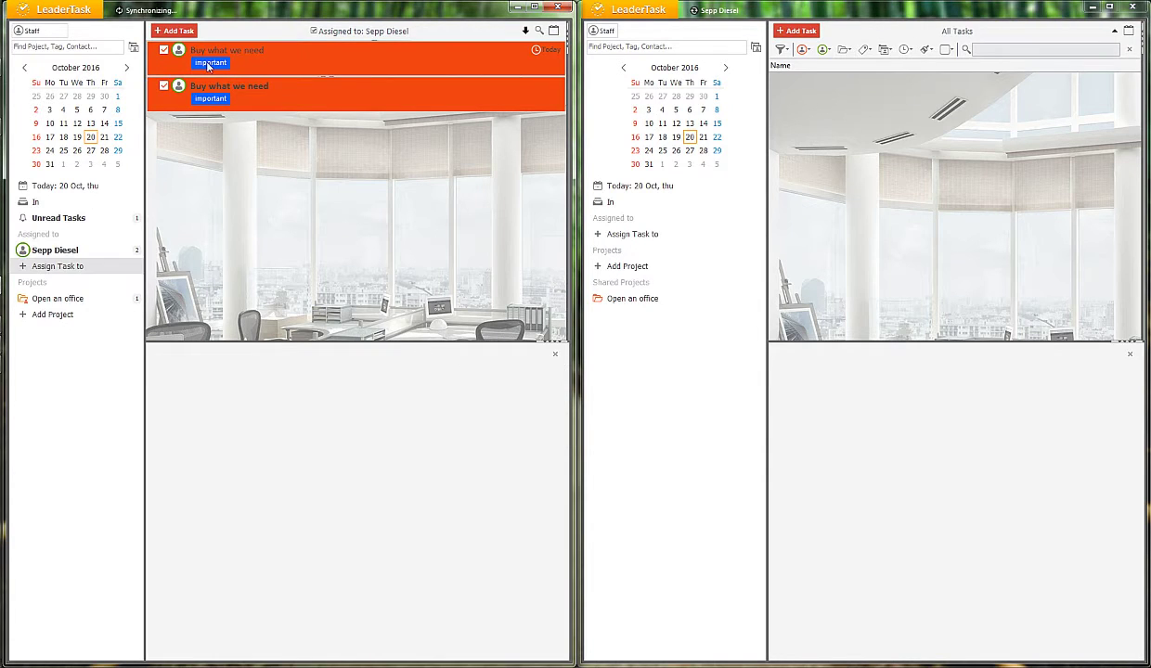
click(218, 88)
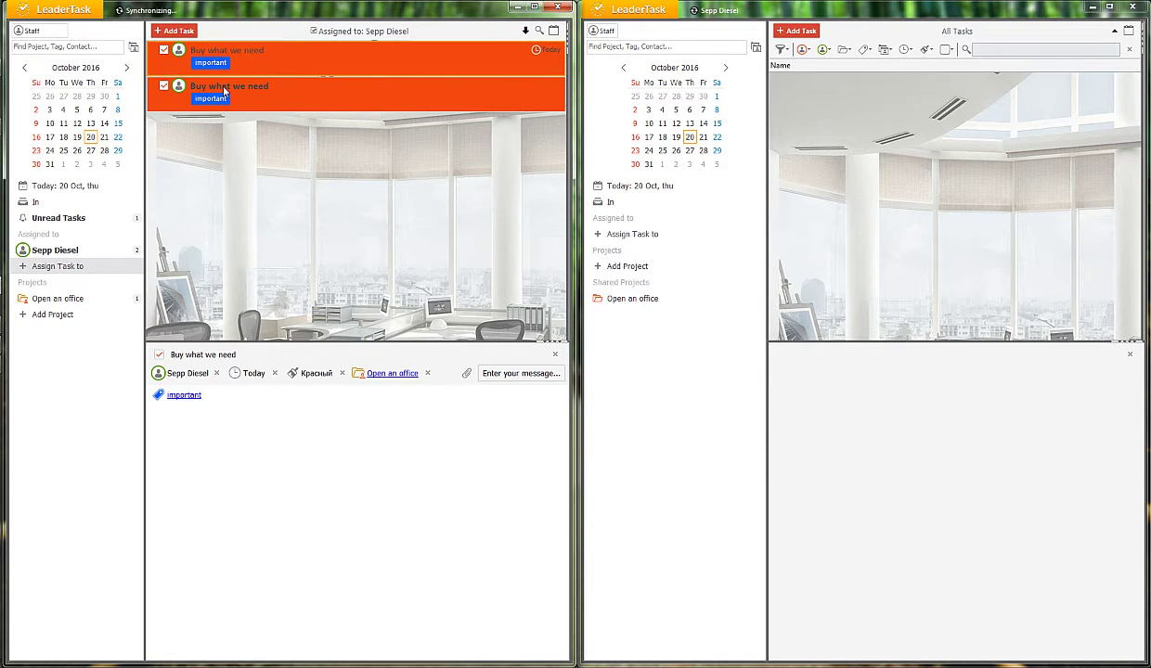
click(160, 355)
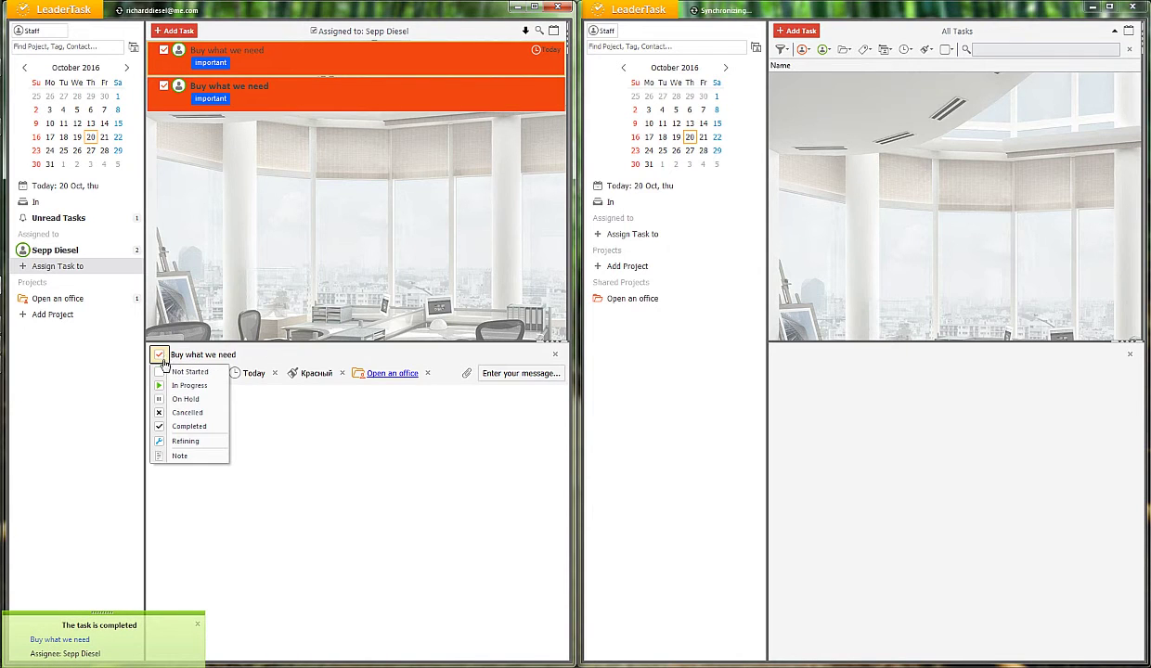
click(181, 442)
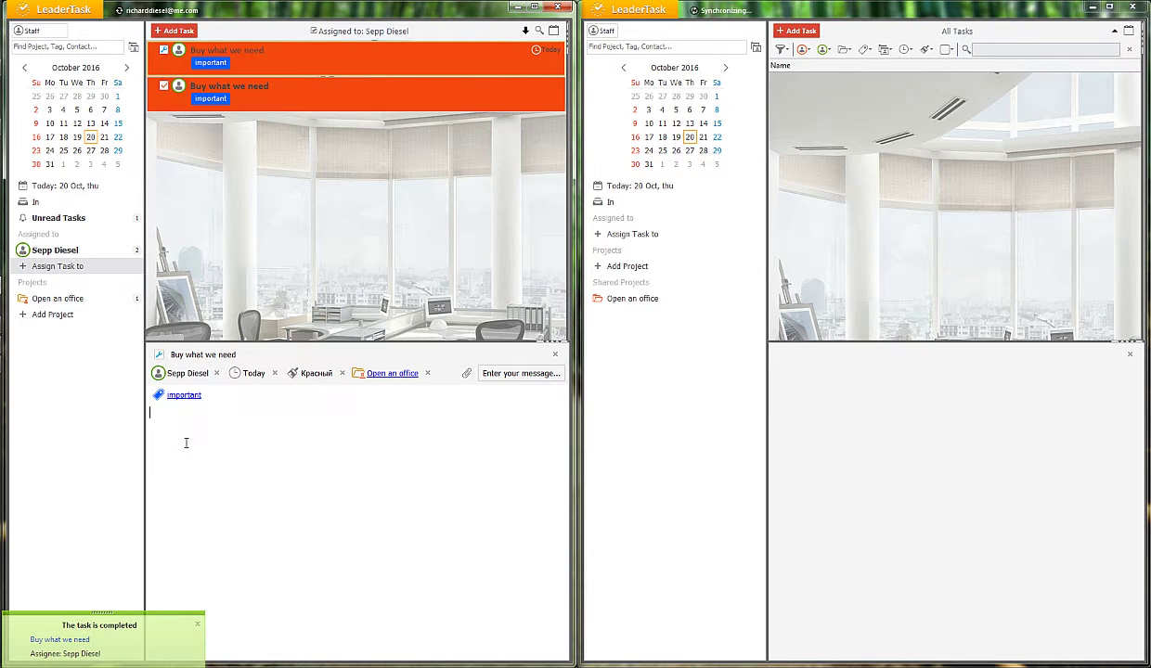
click(505, 374)
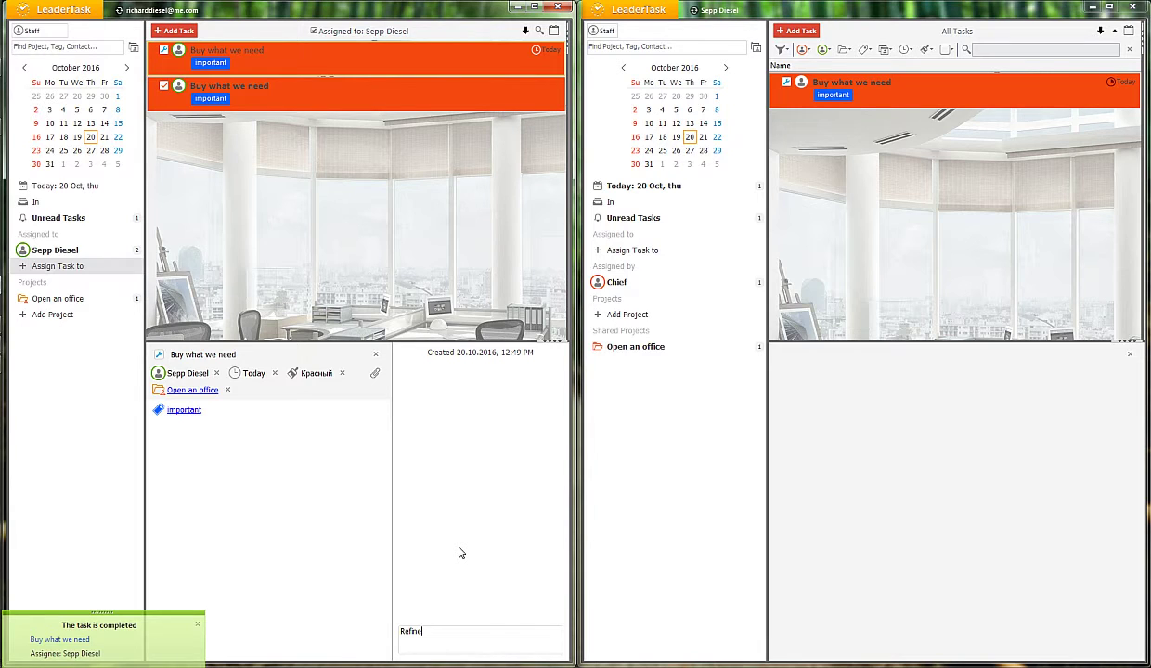
key(Return)
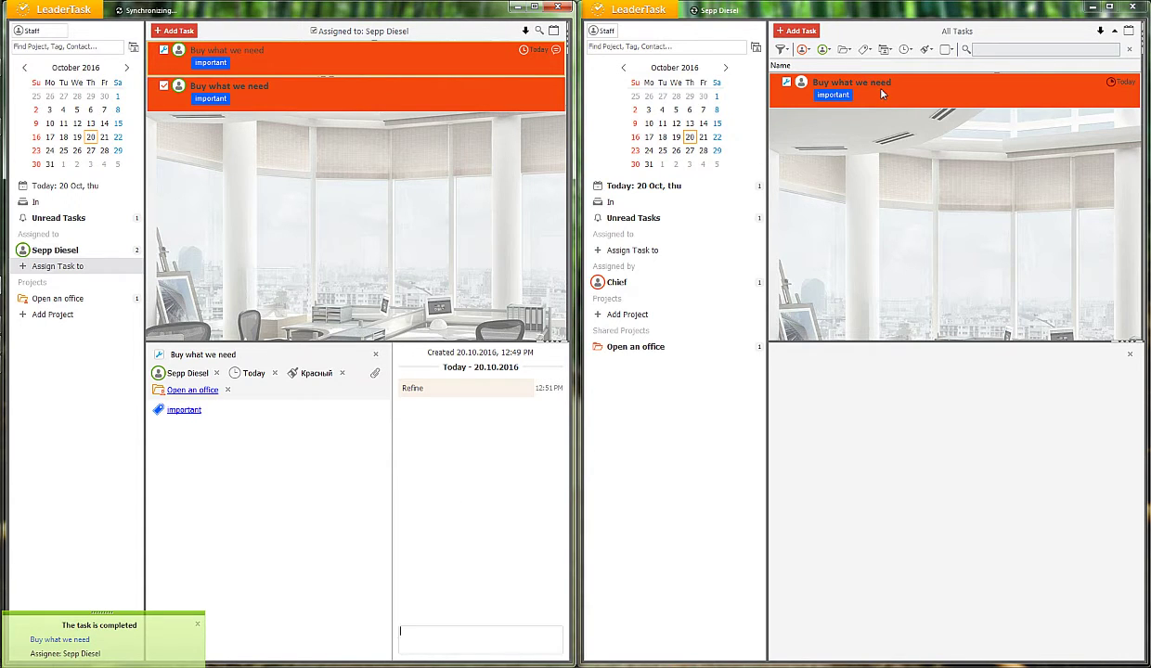
In the employee's account, open the task returned for refining, read the chief's message and set the status to Awaiting Approval
click(852, 84)
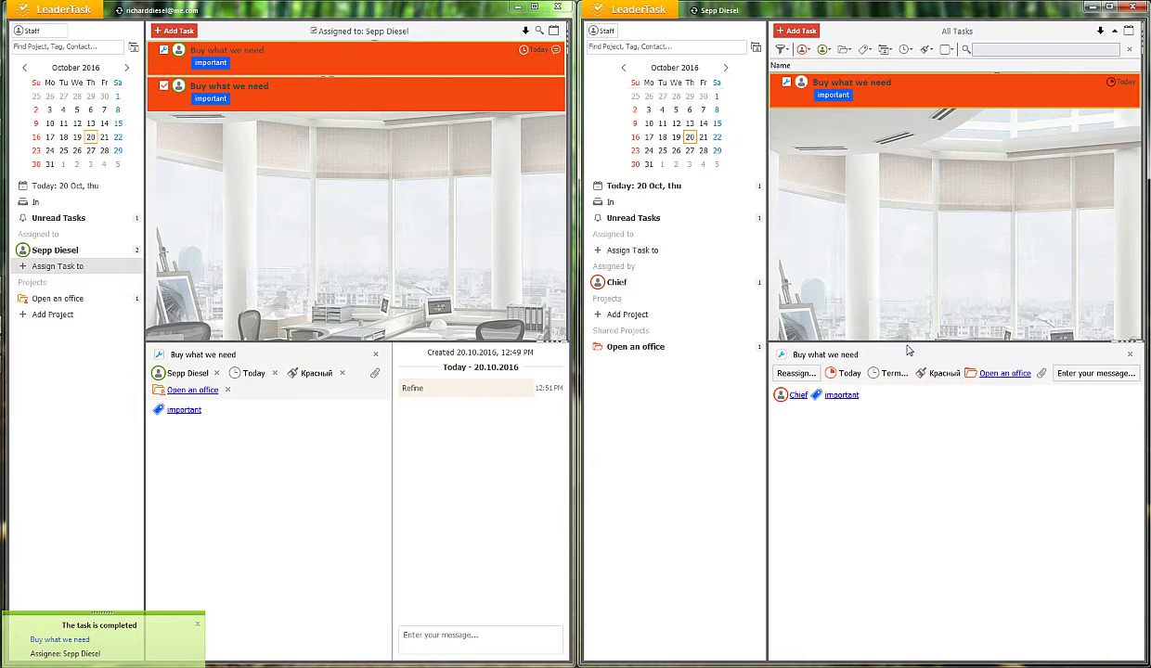
click(939, 430)
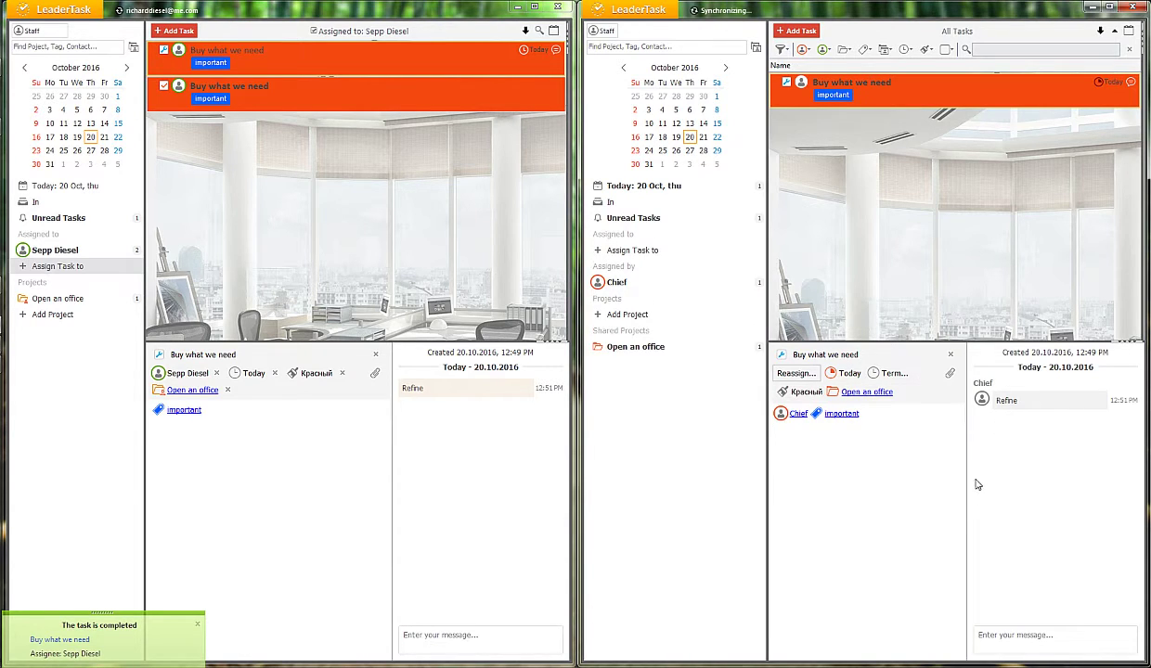
click(1008, 632)
drag(995, 400, 1021, 401)
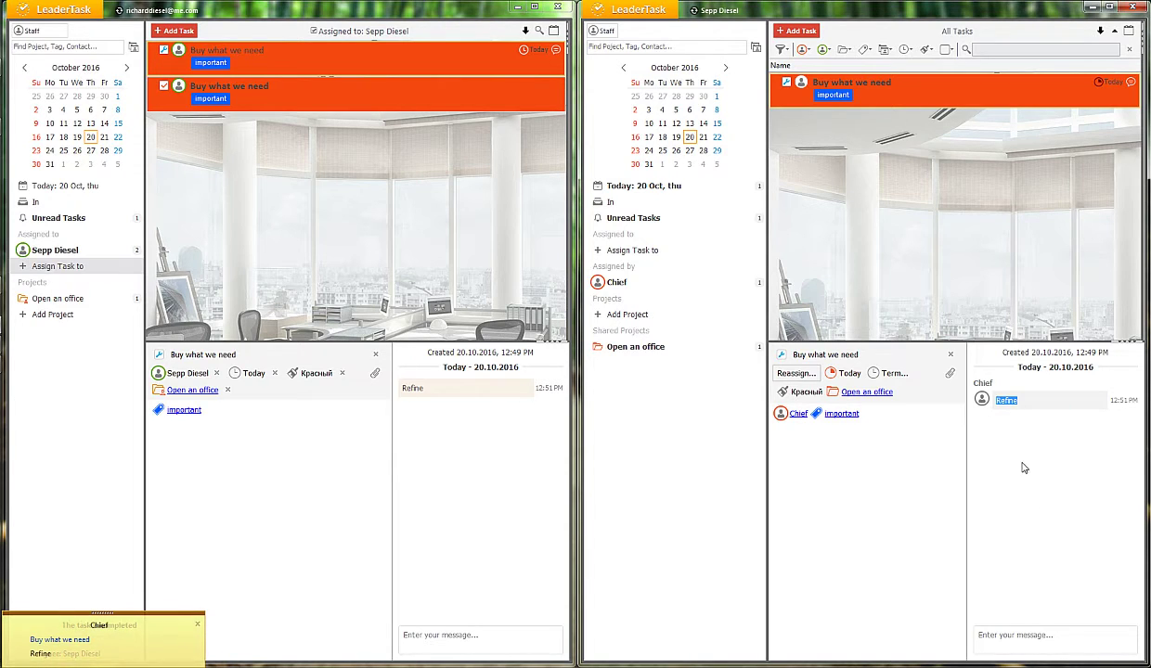
click(782, 356)
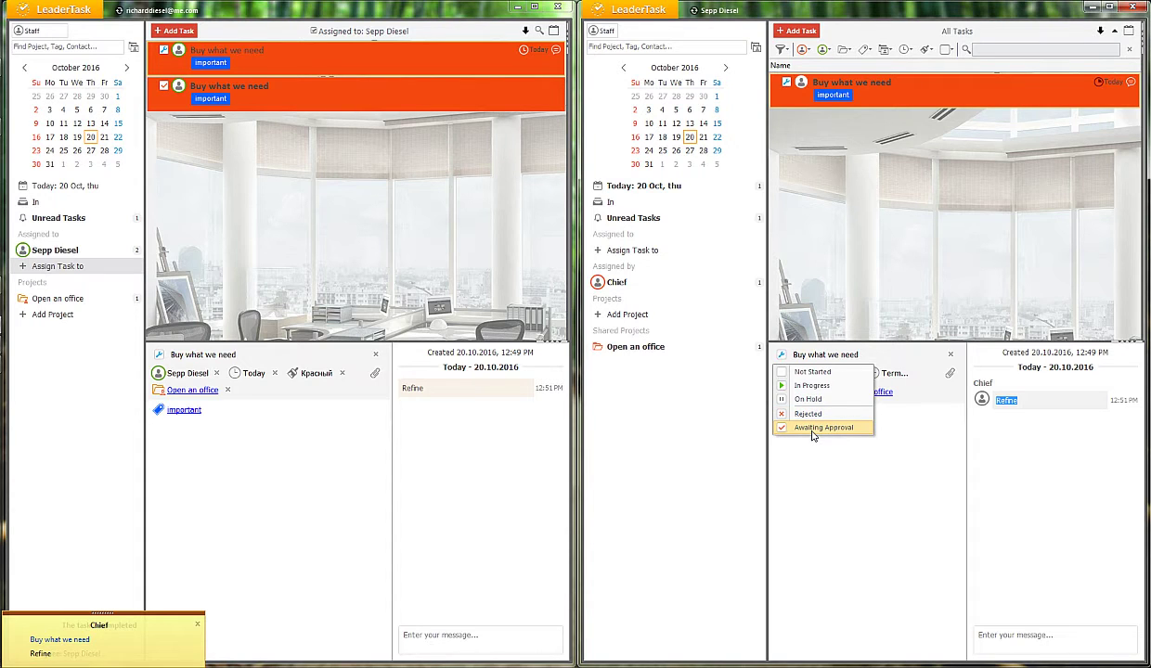
click(814, 430)
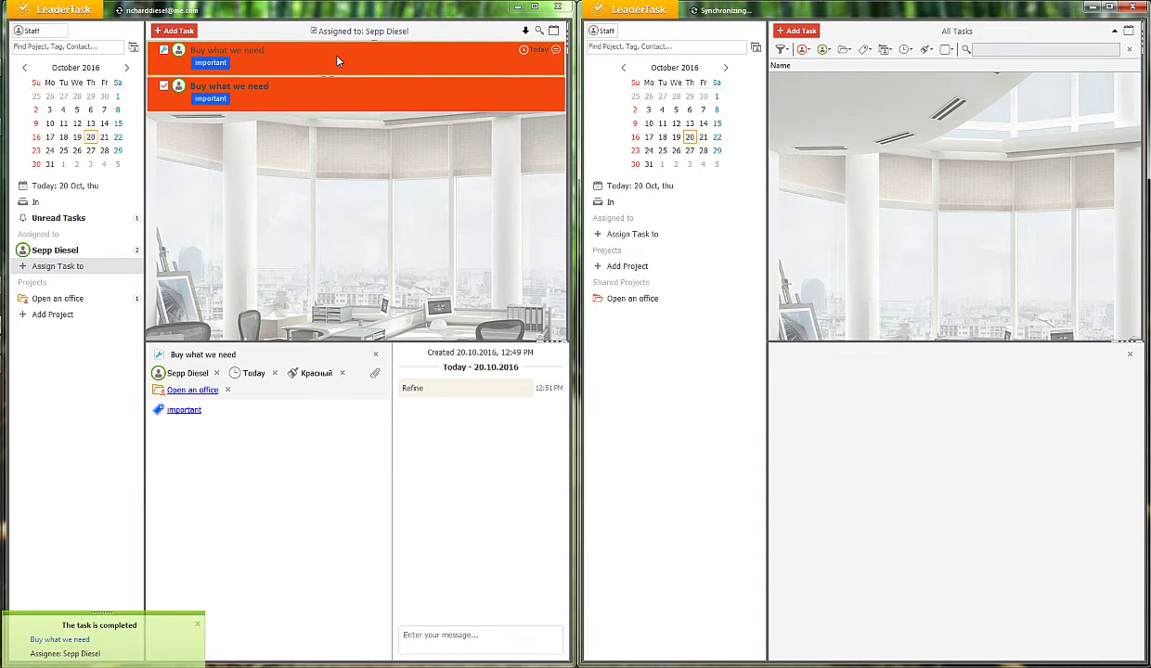
In the chief's account, set the refined task due today to Completed and open the other "Buy what we need" task
click(158, 355)
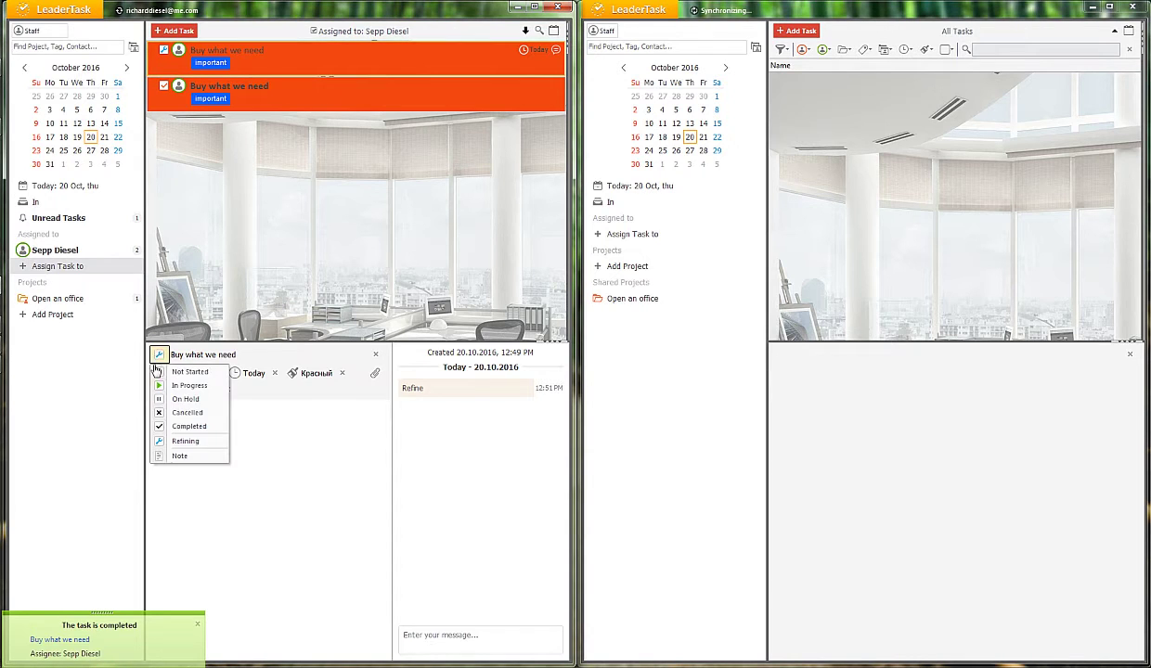
click(200, 429)
click(181, 202)
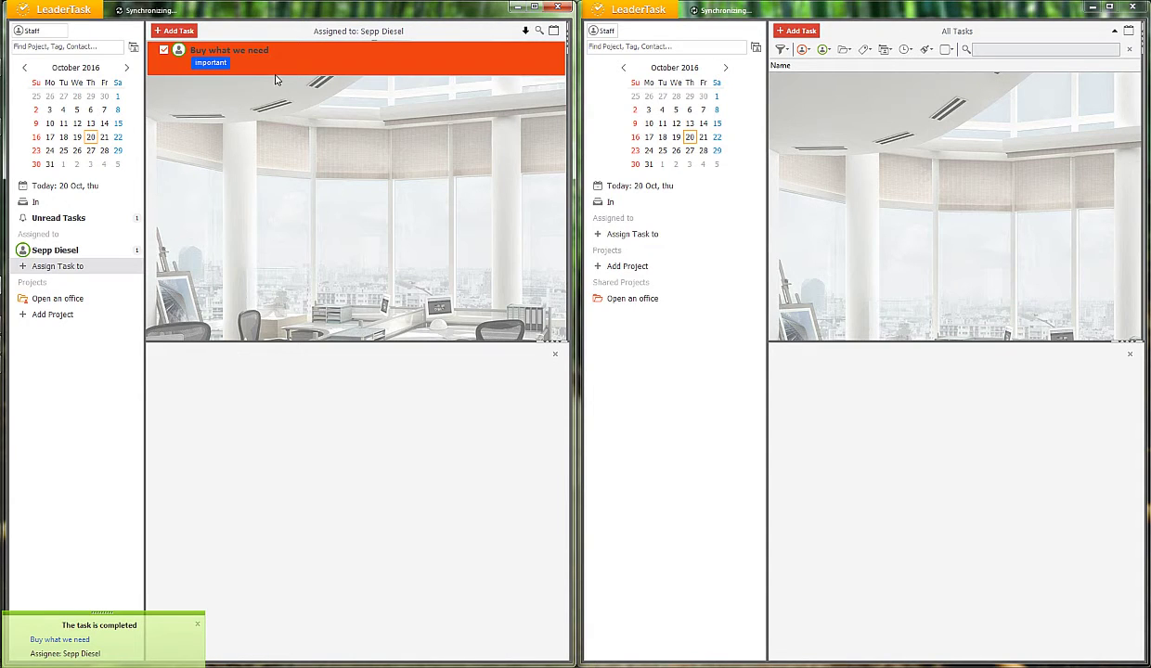
click(256, 67)
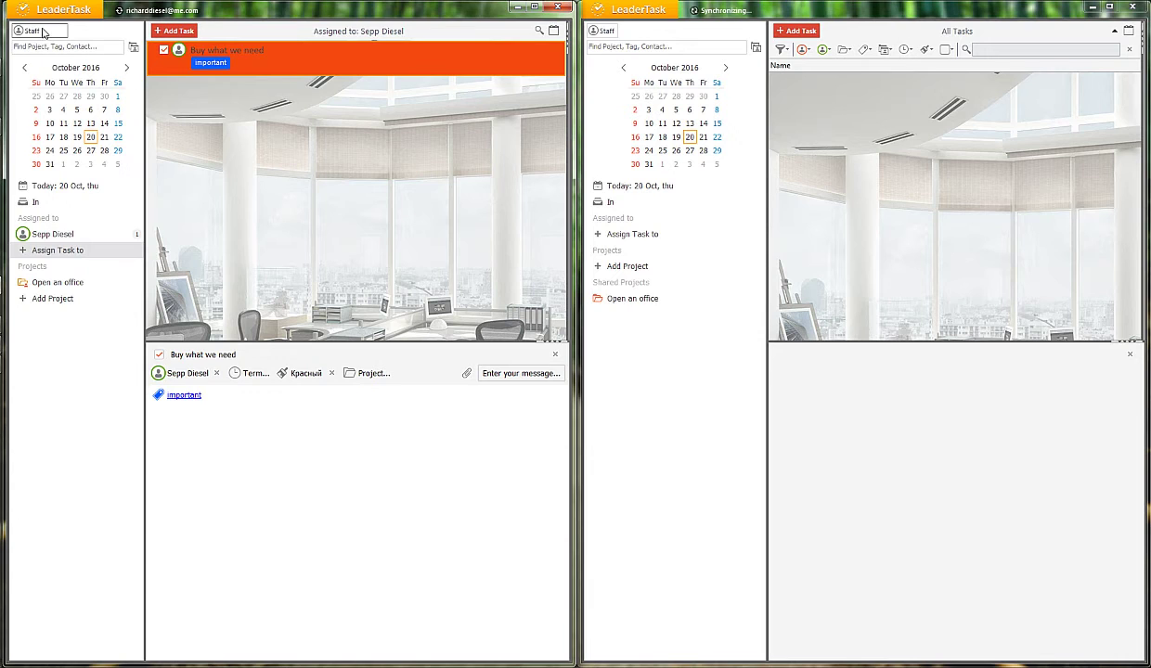
Examine the employee's main, personal and comment properties from the chief's staff list, then close both windows without making changes
click(42, 32)
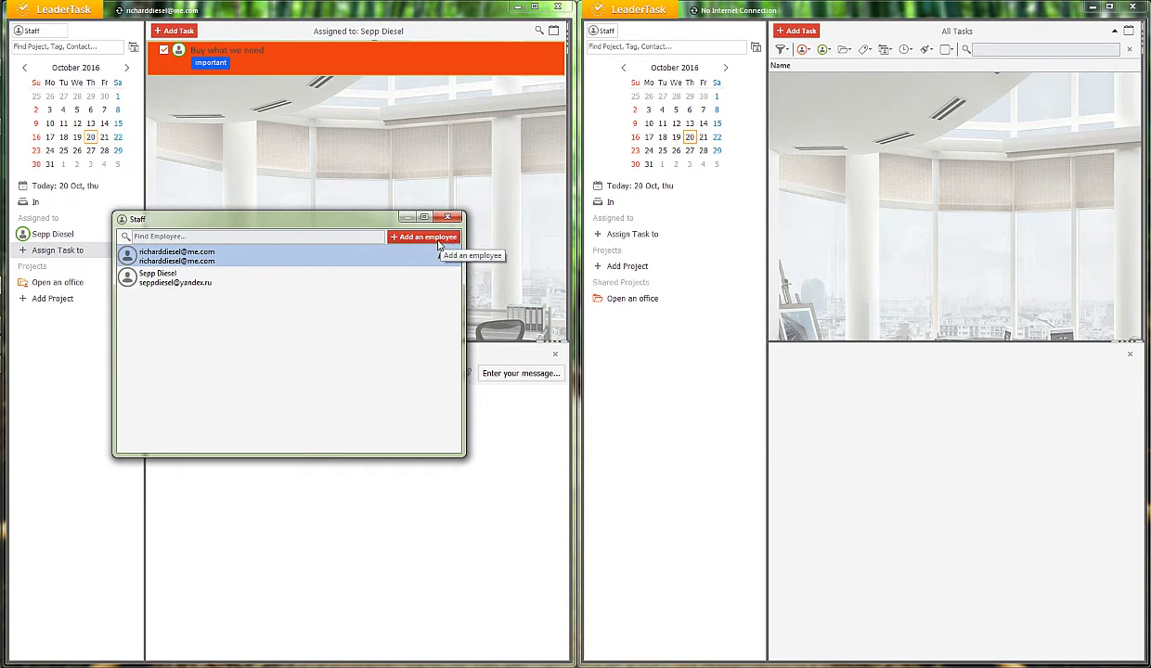
right_click(230, 274)
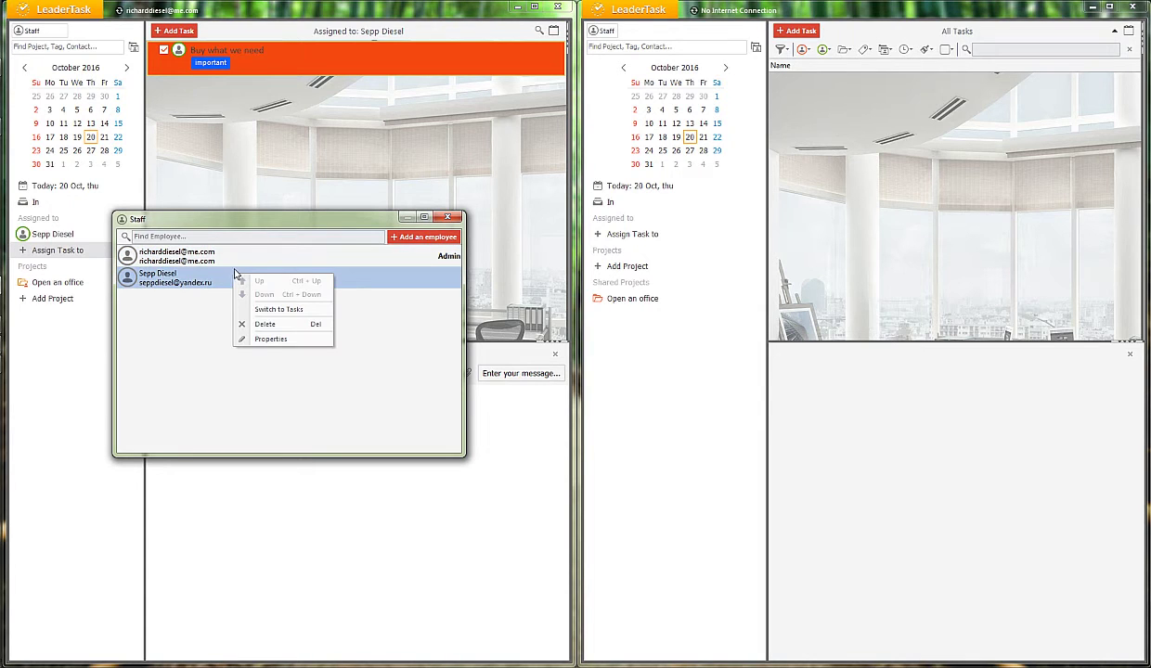
click(269, 339)
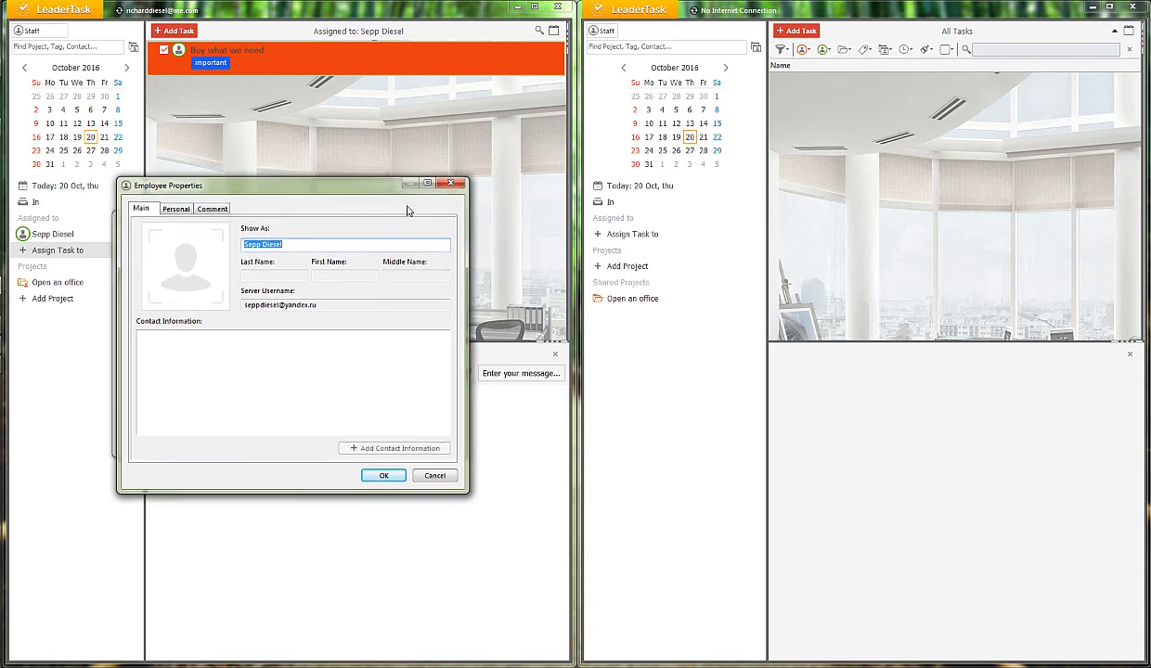
drag(325, 185, 673, 297)
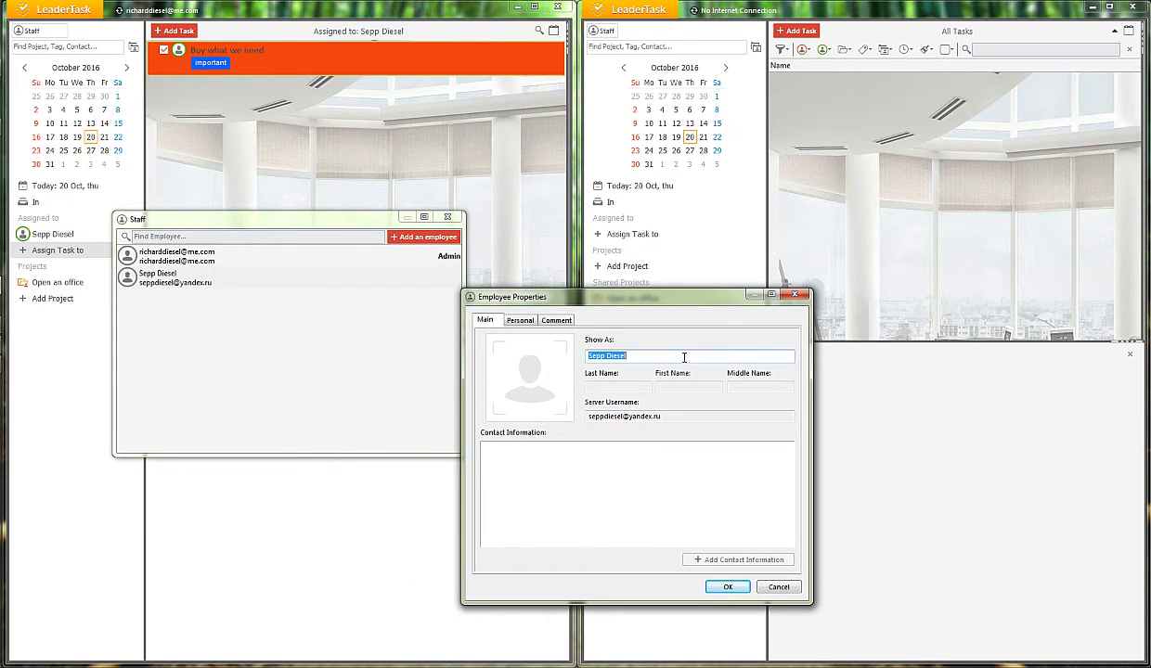
click(638, 390)
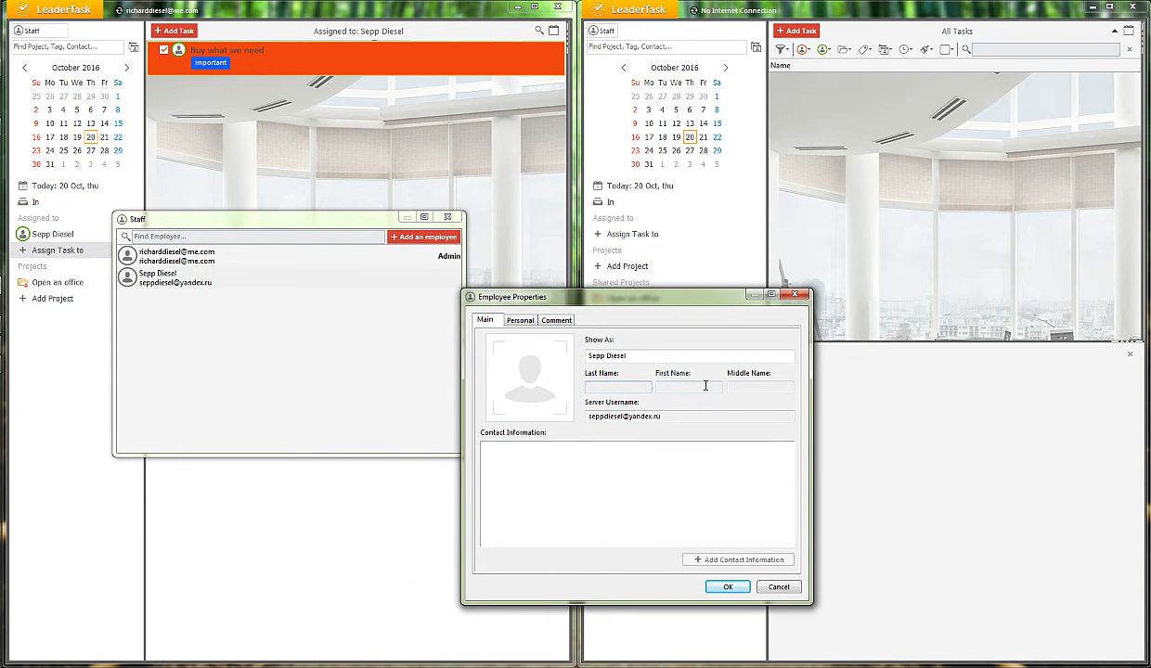
click(757, 388)
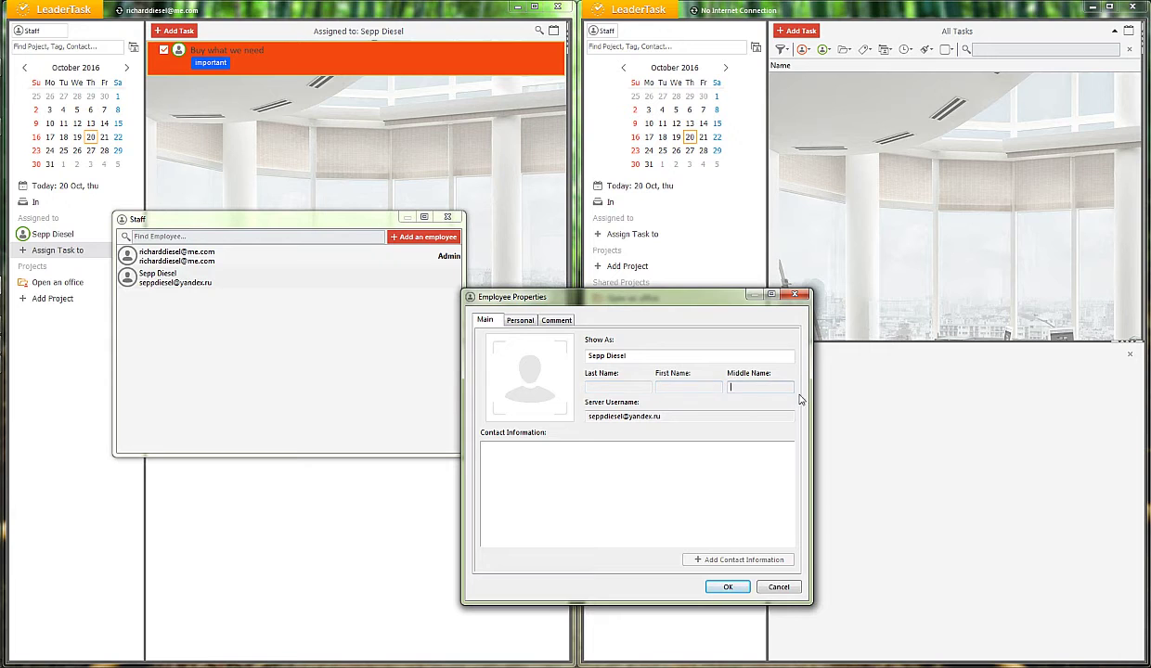
click(519, 320)
click(555, 320)
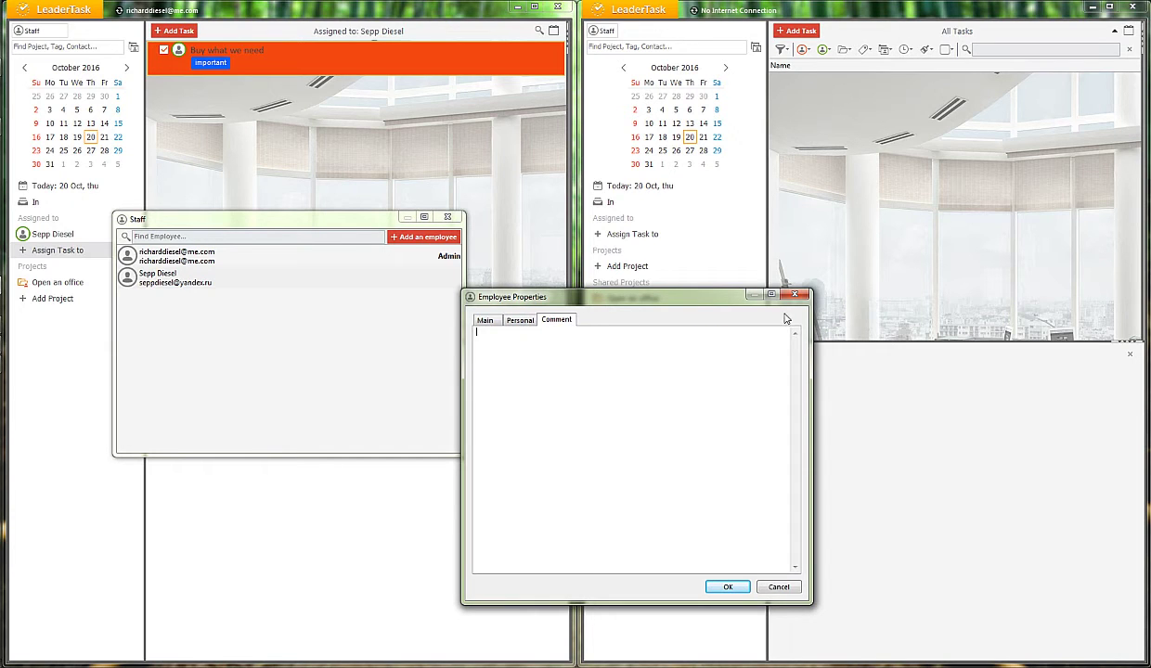
click(794, 294)
click(447, 217)
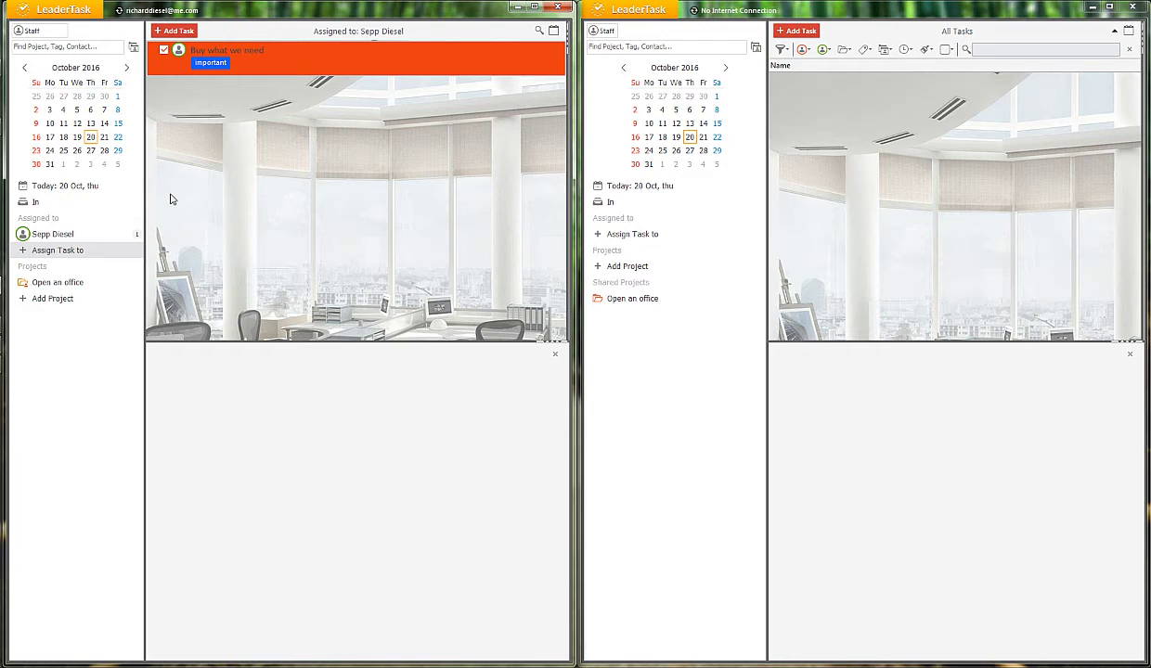
Add a task named "A task" for 25 October in the chief's account
click(63, 152)
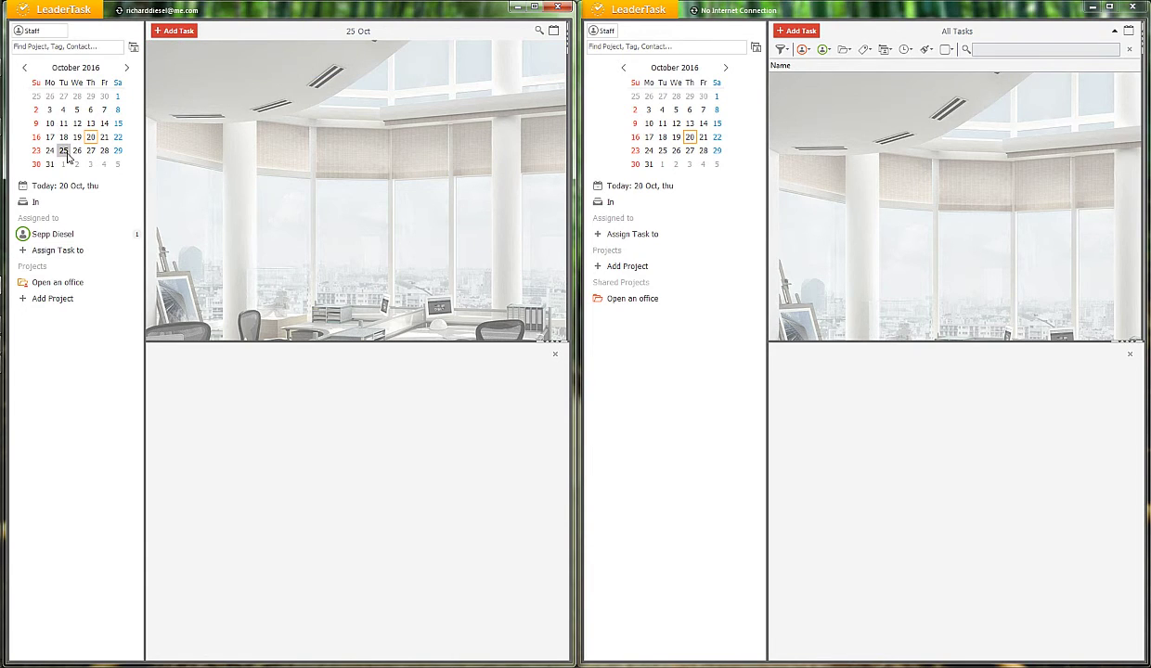
click(186, 35)
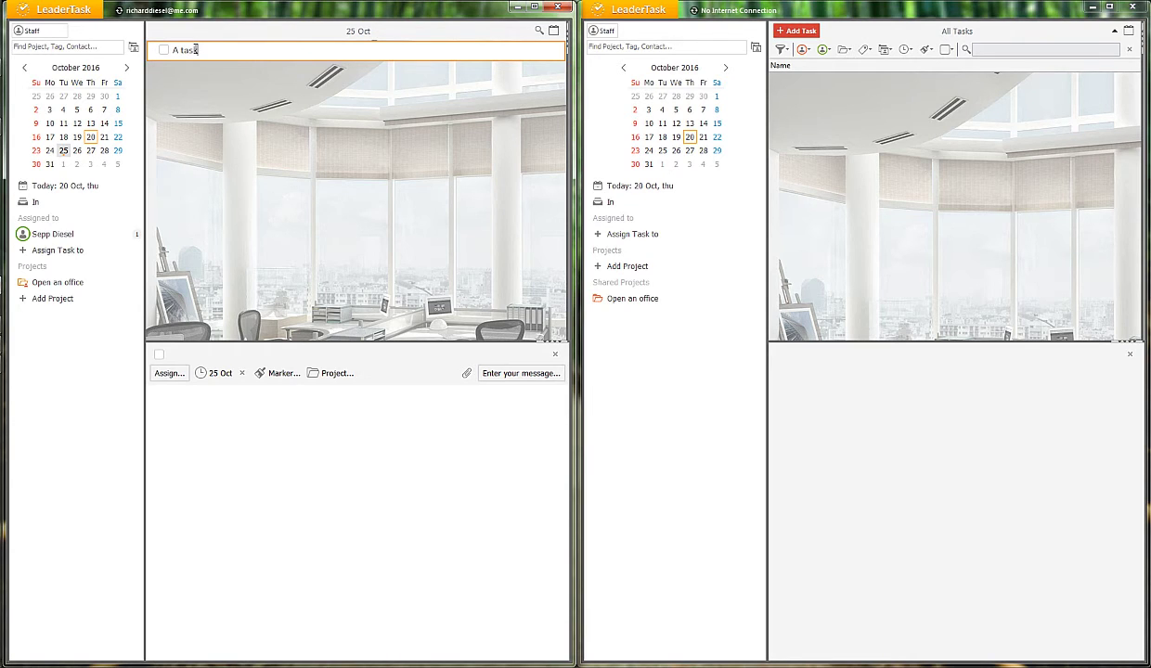
key(Return)
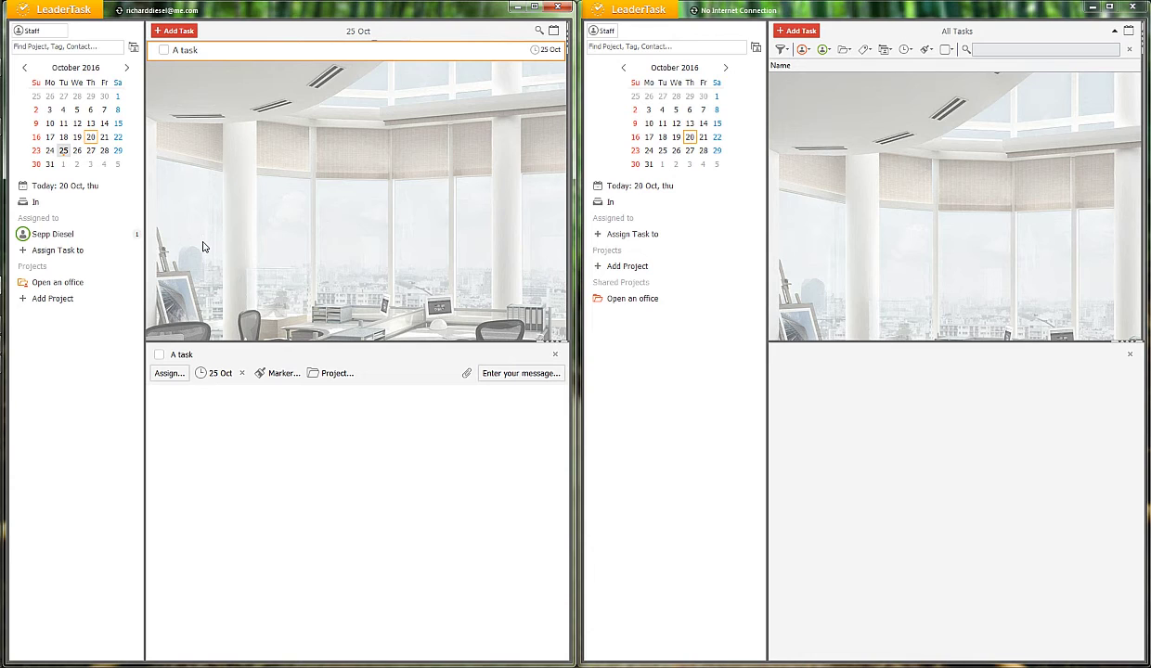
drag(188, 48, 85, 223)
right_click(213, 49)
mouse_move(231, 68)
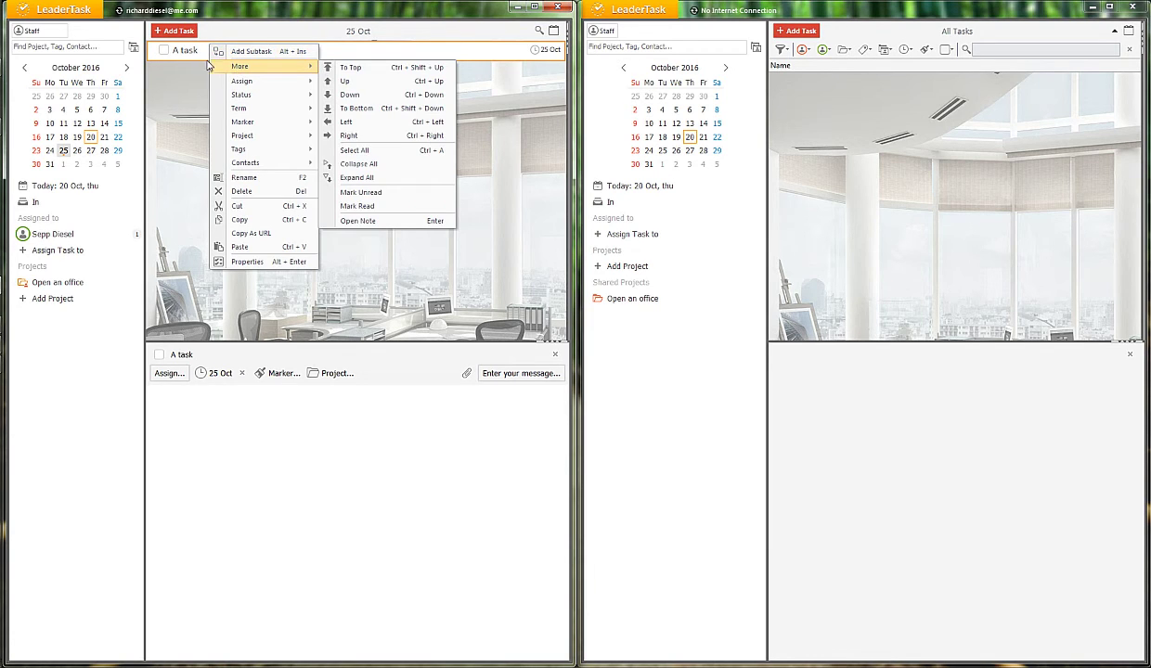
key(alt+Insert)
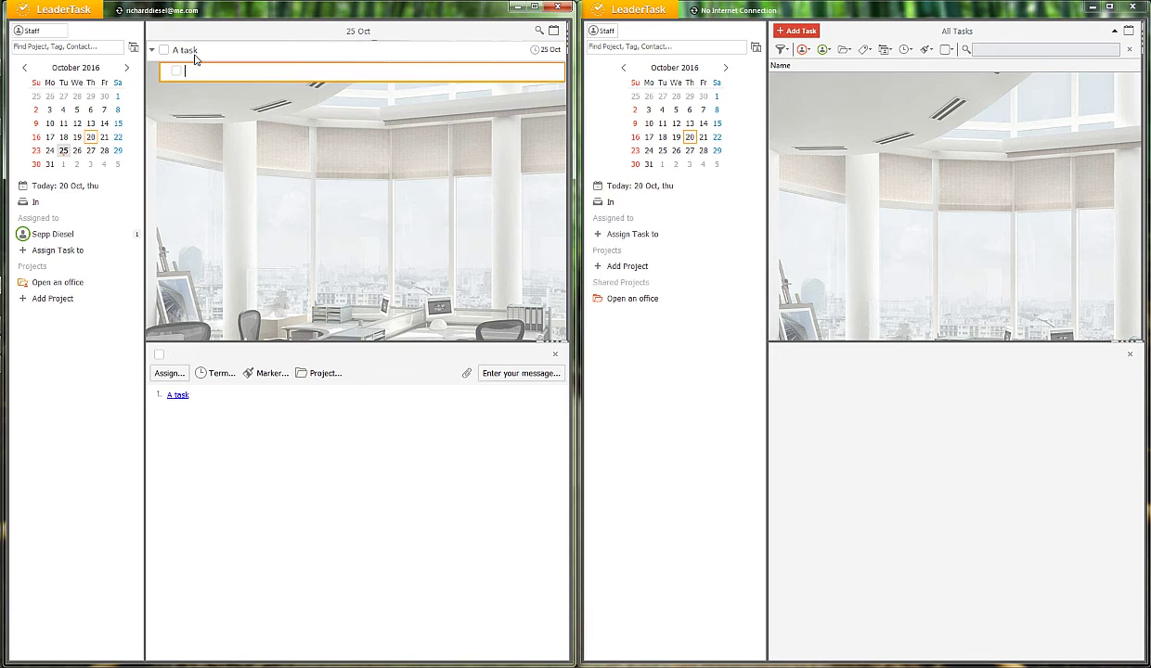
key(Escape)
Examine the assignment options for "A task" in its command list and its task properties, then close the properties without changes
right_click(206, 52)
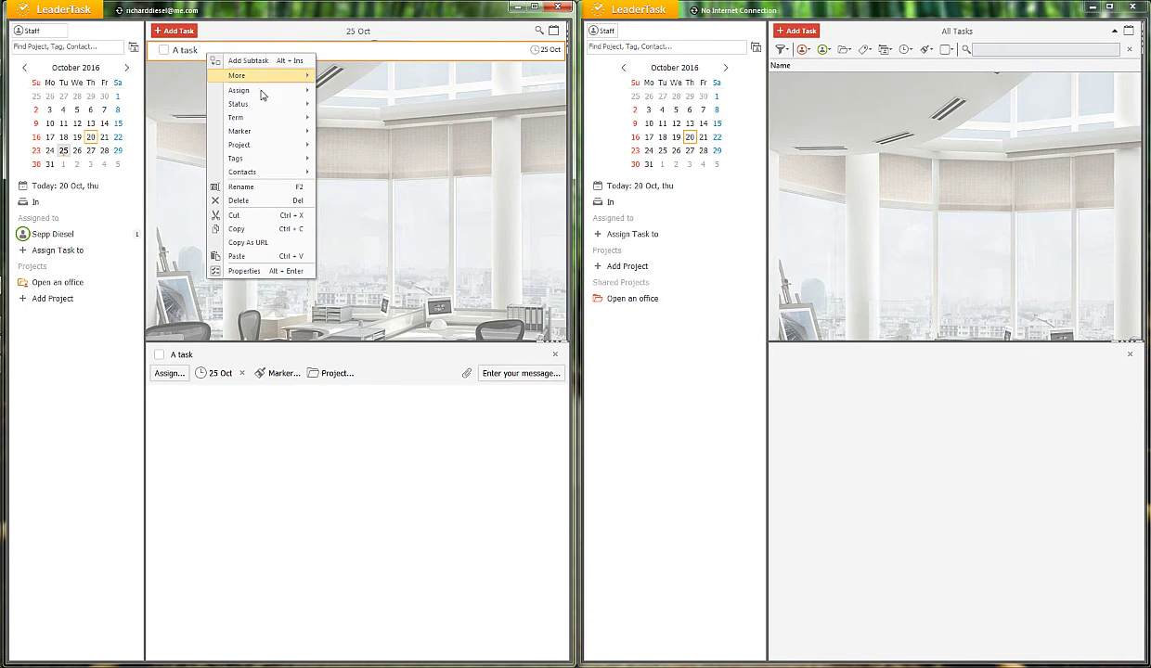
mouse_move(270, 104)
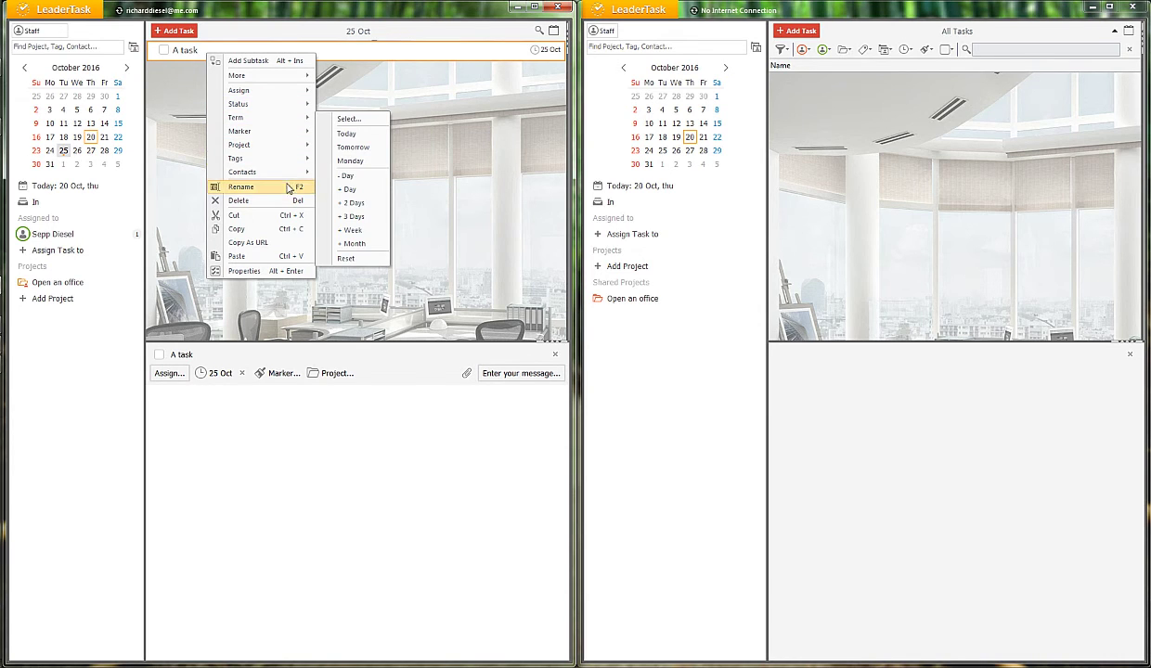
mouse_move(282, 82)
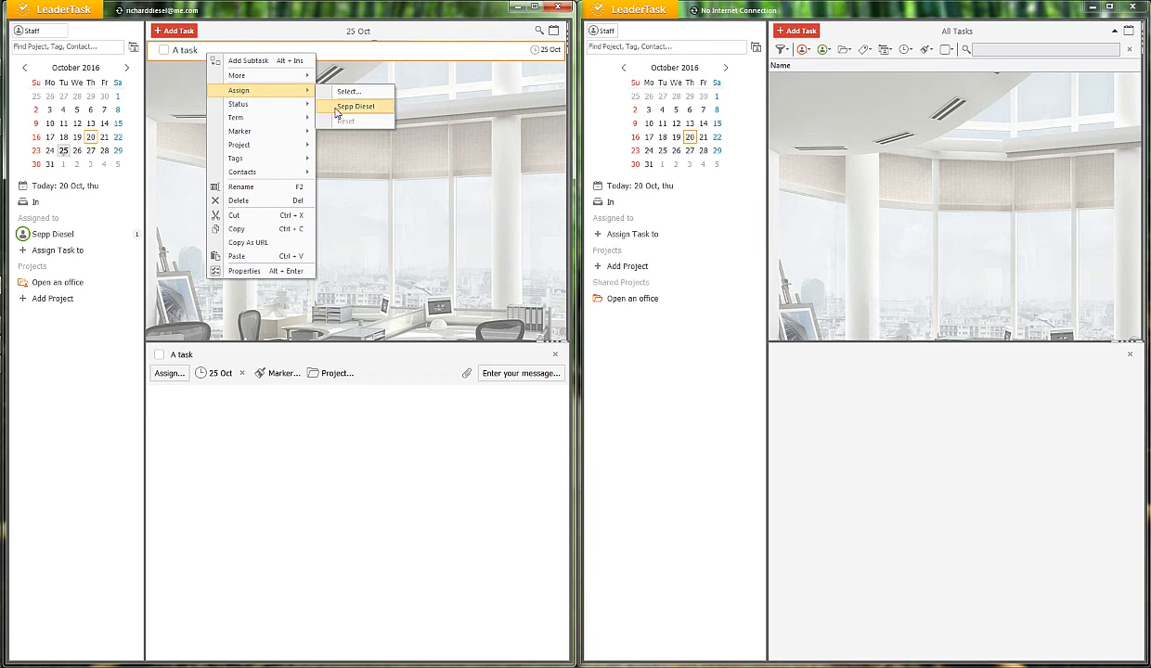
click(244, 270)
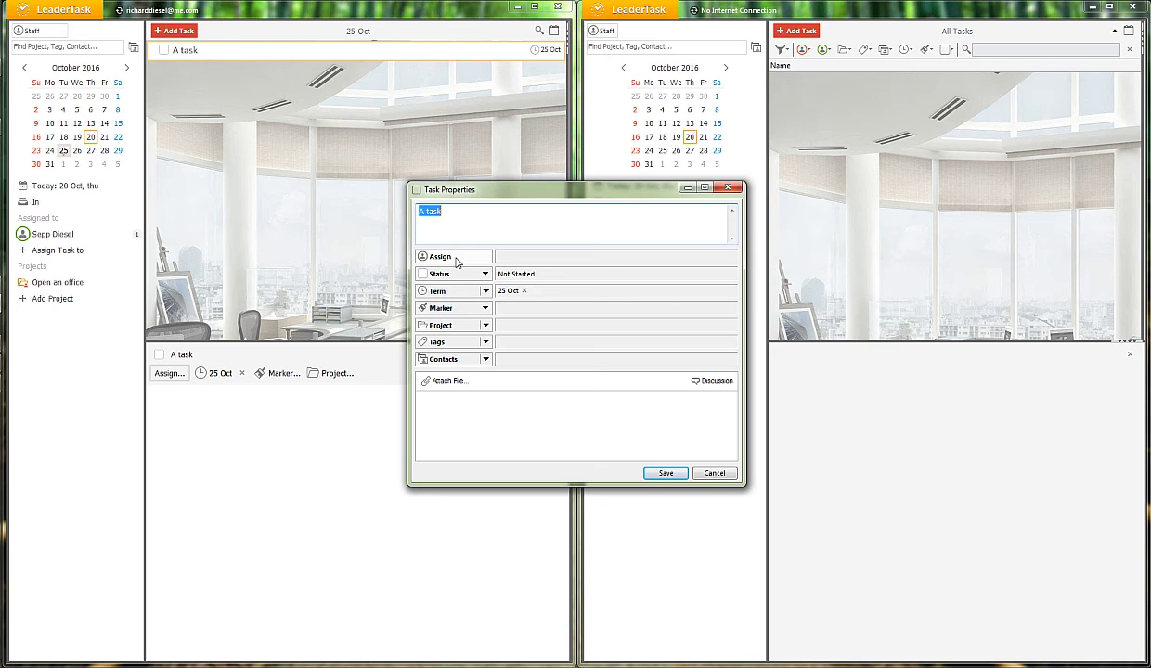
click(714, 475)
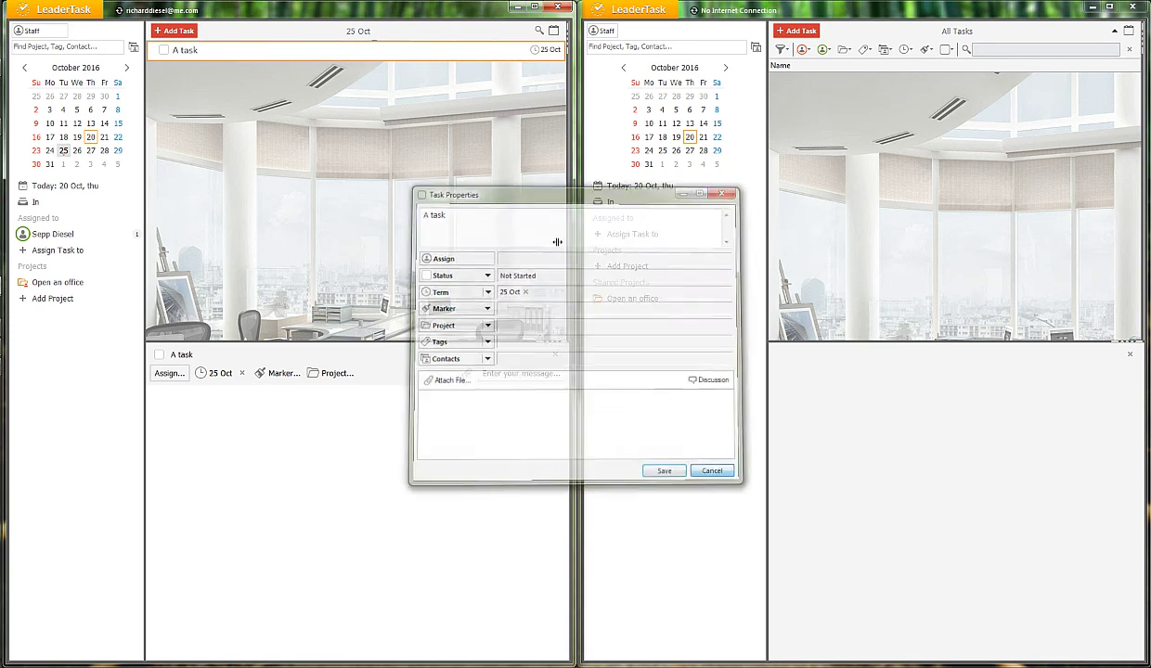
click(385, 182)
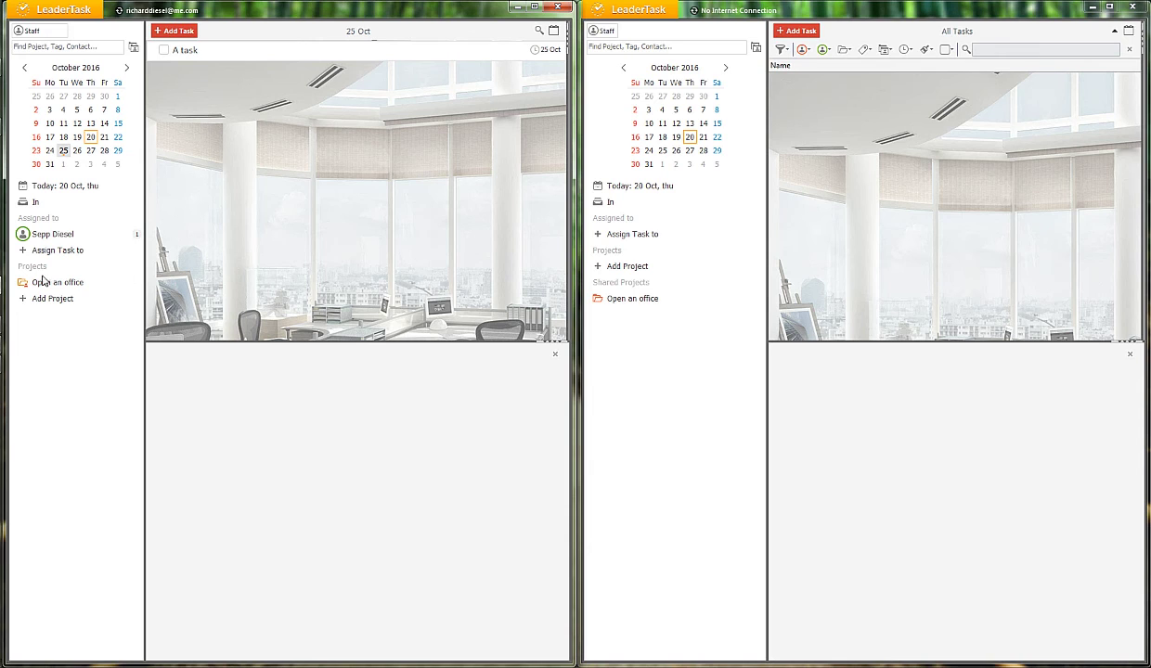
Start a new task in the chief's list of tasks assigned to the employee, then discard it unnamed
click(53, 236)
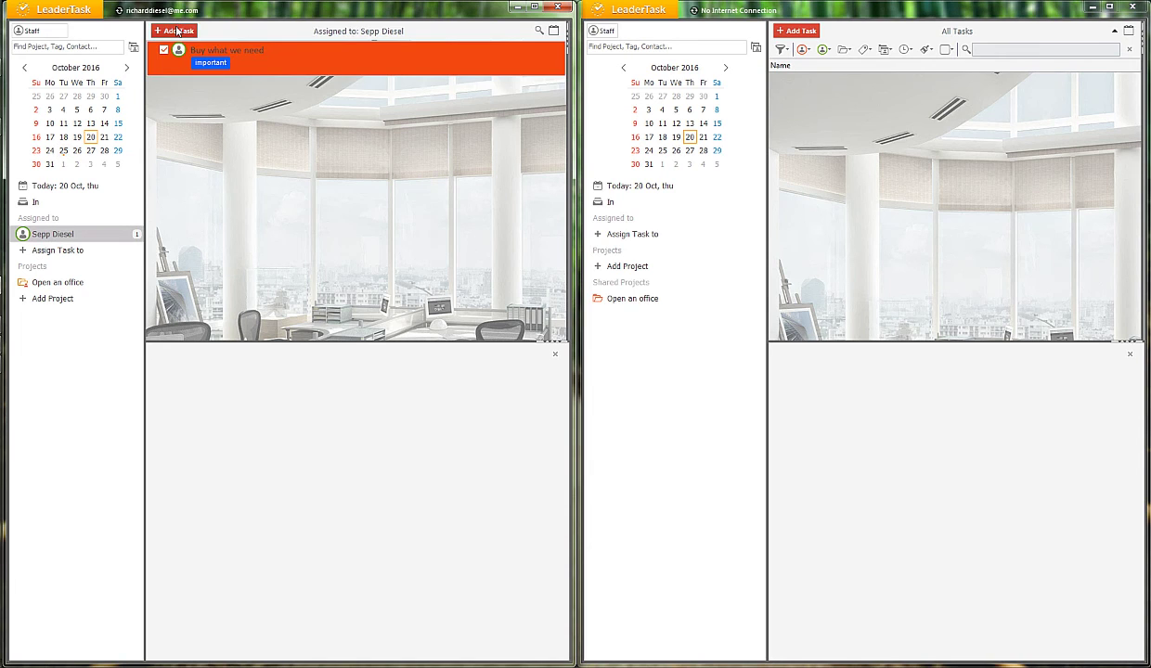
click(173, 30)
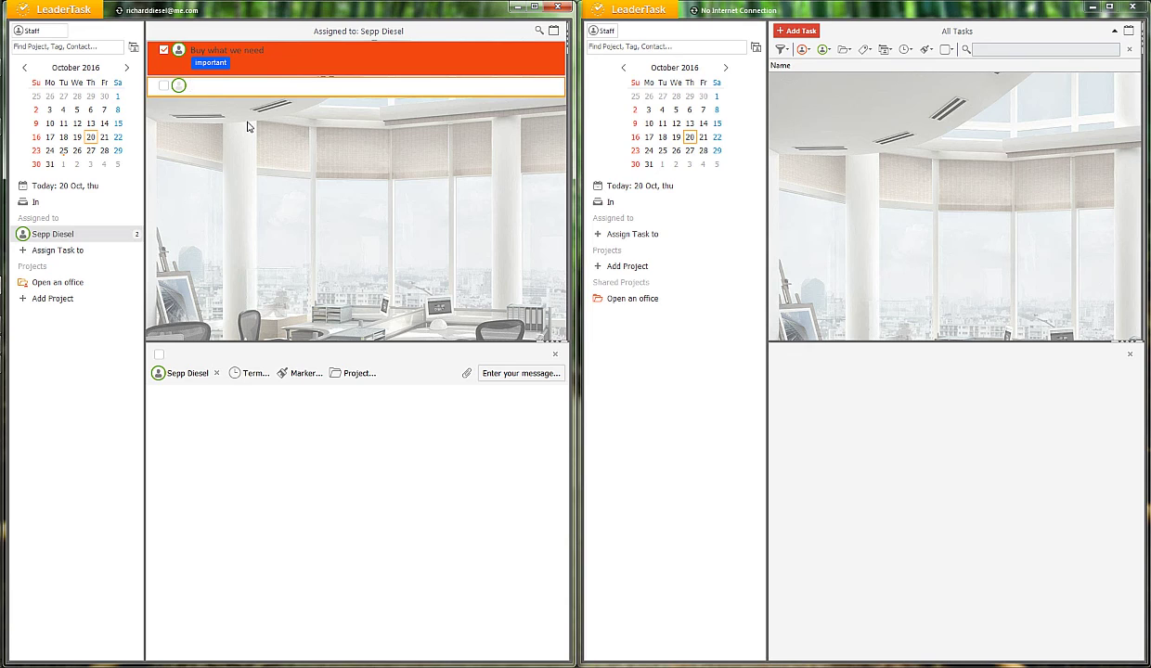
key(Escape)
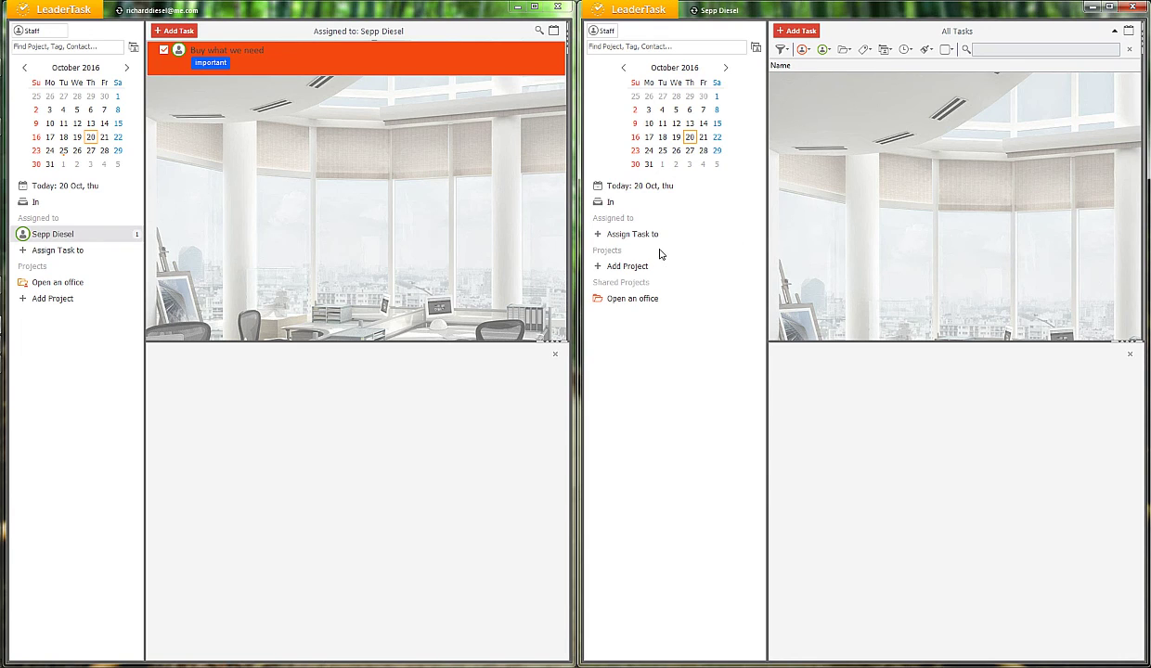
click(286, 182)
Set the status of the employee's assigned task "Buy what we need" to Completed in the chief's account
click(253, 52)
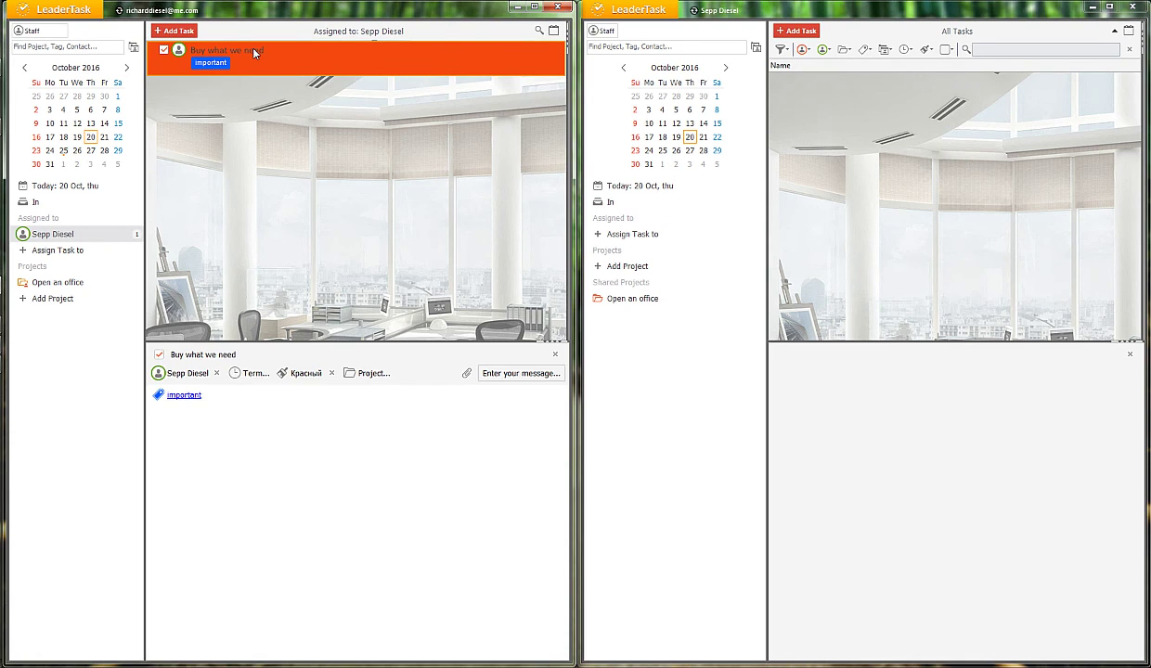
click(159, 355)
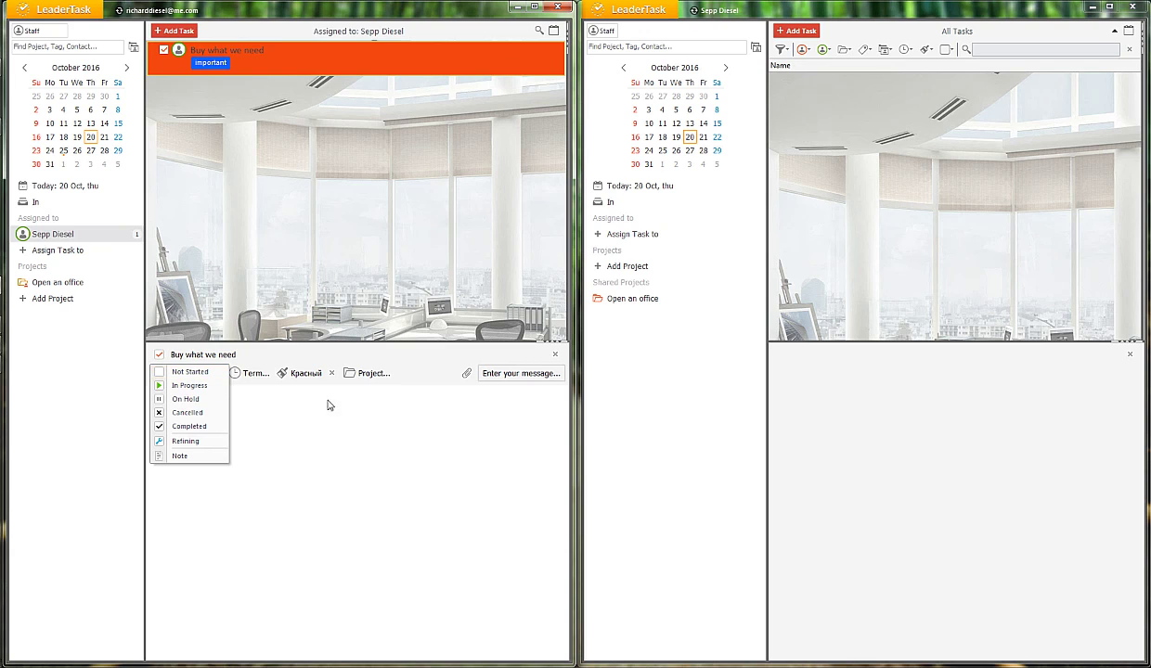
click(164, 424)
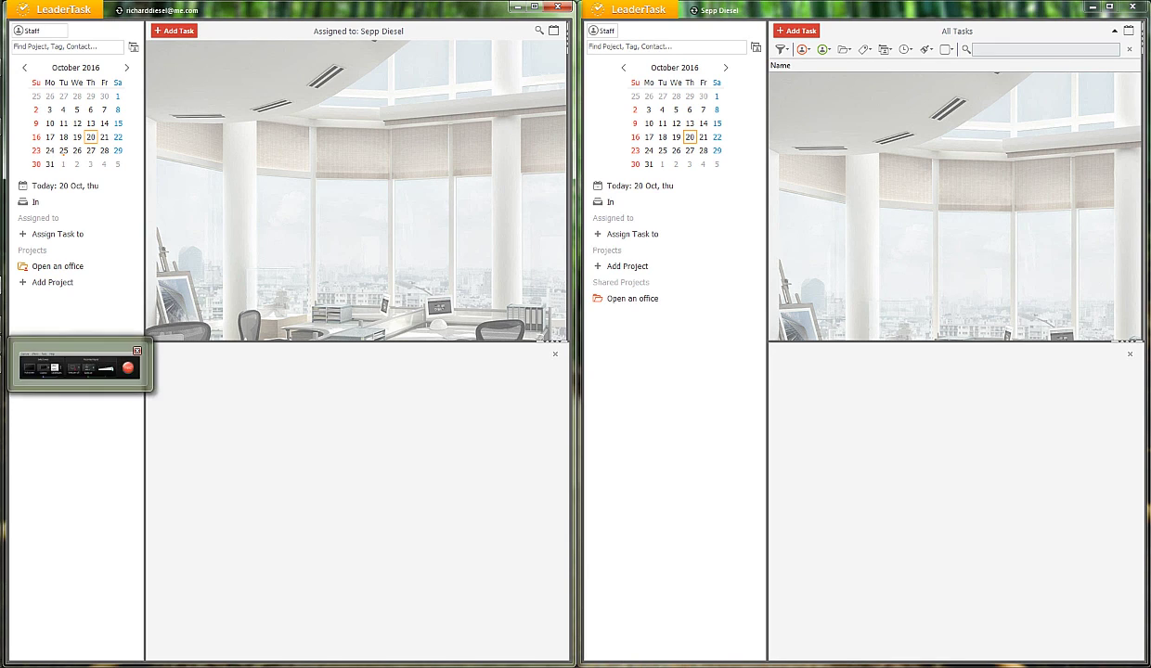
click(102, 364)
drag(799, 563, 377, 399)
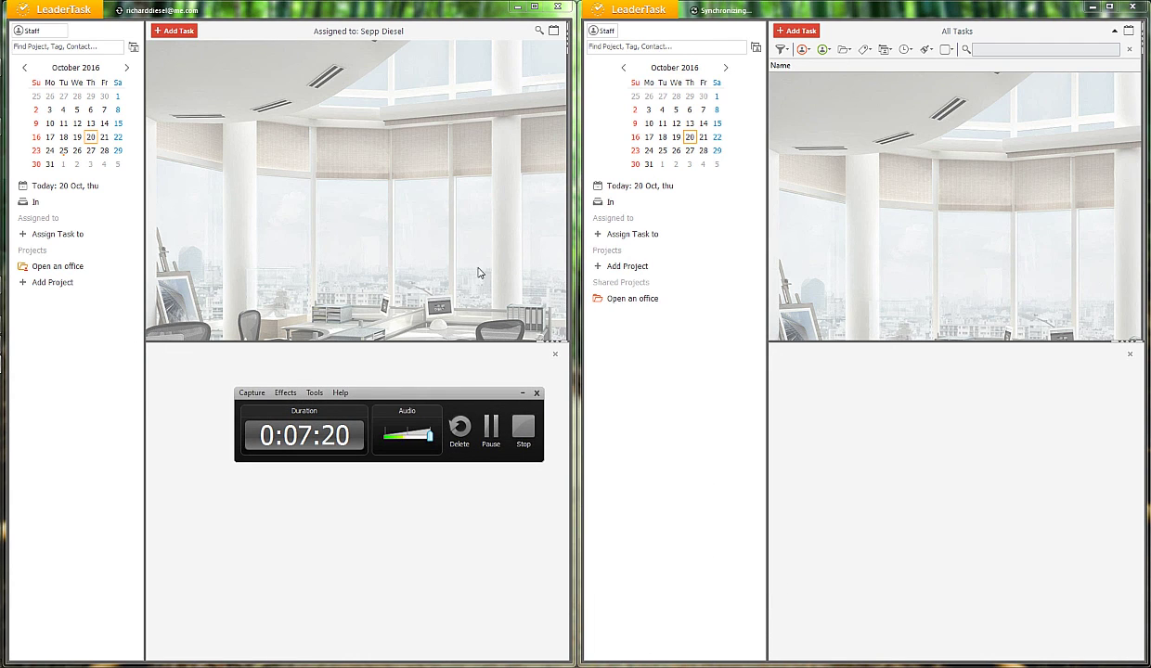